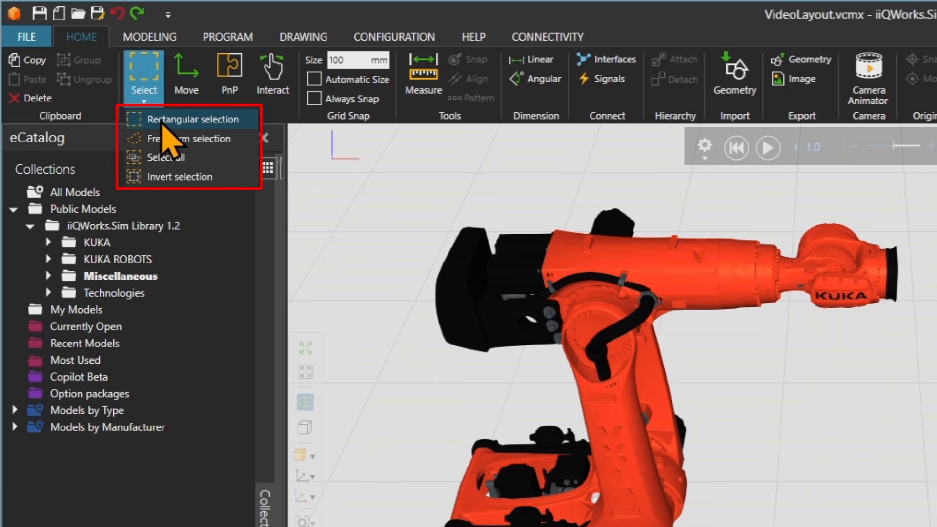
Select both the robot and the block with a rectangular selection
left_click(162, 121)
left_click_drag(371, 179, 567, 311)
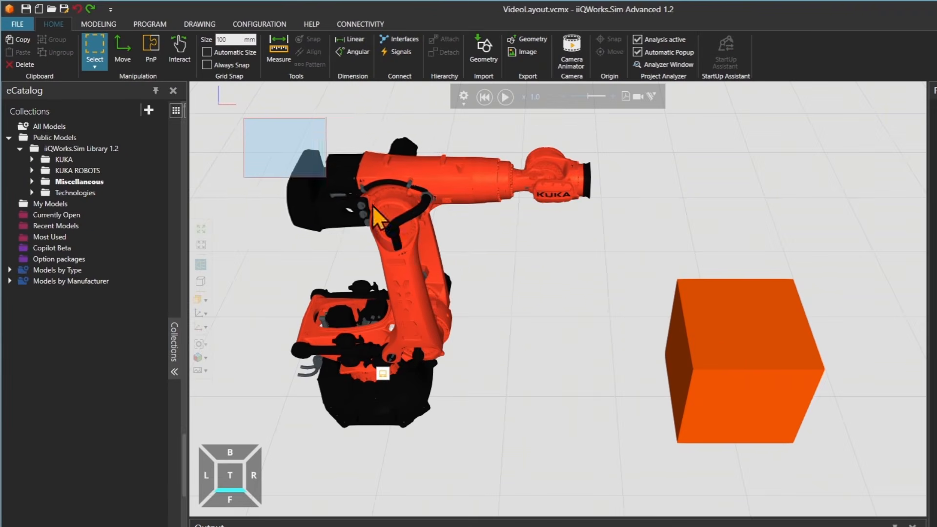
left_click_drag(373, 205, 858, 467)
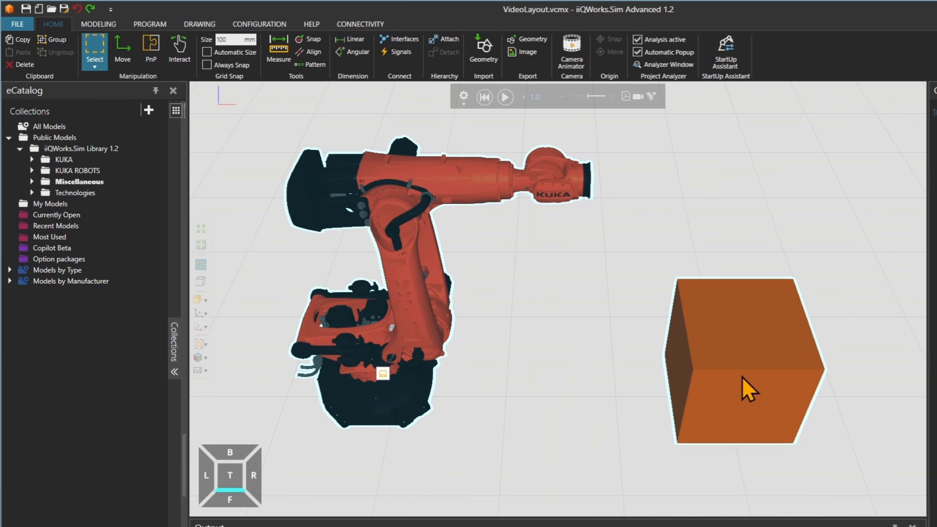
Select only the robot by drawing a free-form selection around it
left_click(98, 66)
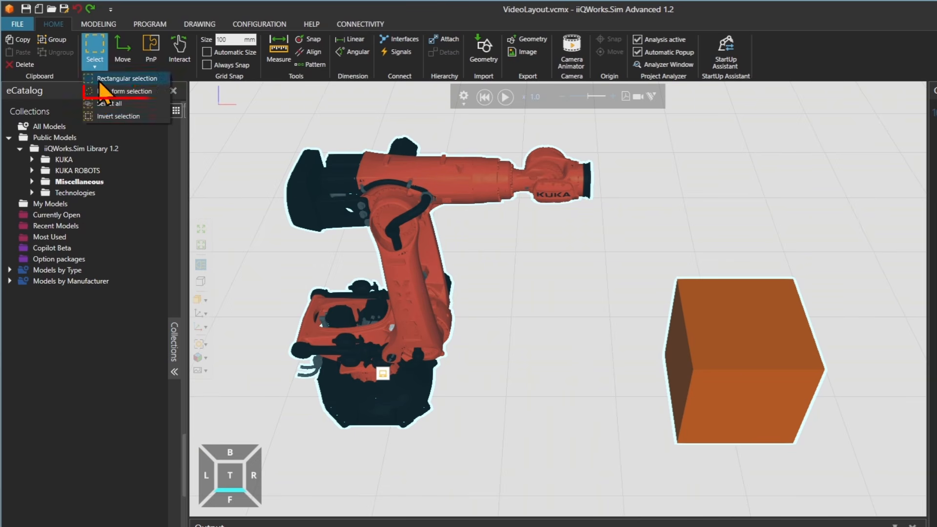
left_click(103, 93)
mouse_move(301, 130)
left_mouse_down()
mouse_move(636, 152)
mouse_move(513, 241)
mouse_move(493, 448)
mouse_move(305, 438)
mouse_move(250, 205)
mouse_move(268, 128)
mouse_move(295, 131)
mouse_move(295, 152)
left_mouse_up()
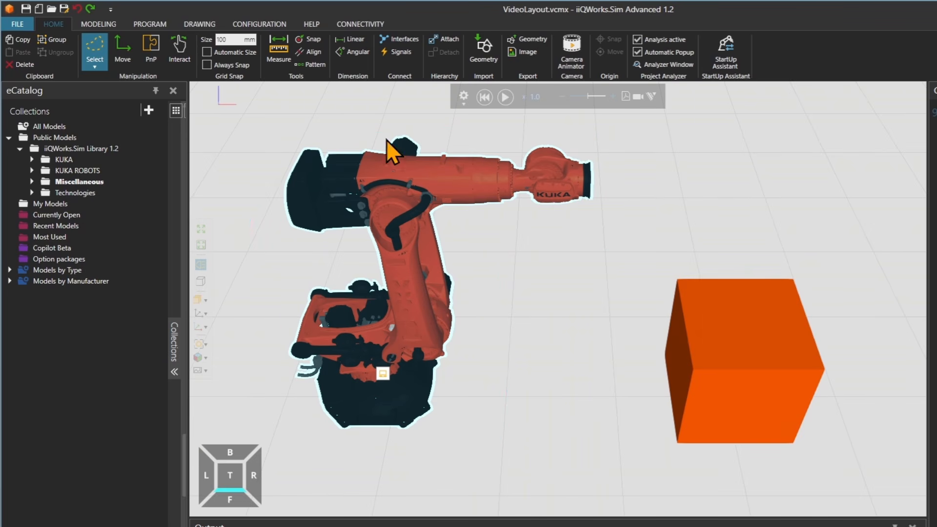
Select all components in the layout and remove the block from the selection
left_click(101, 66)
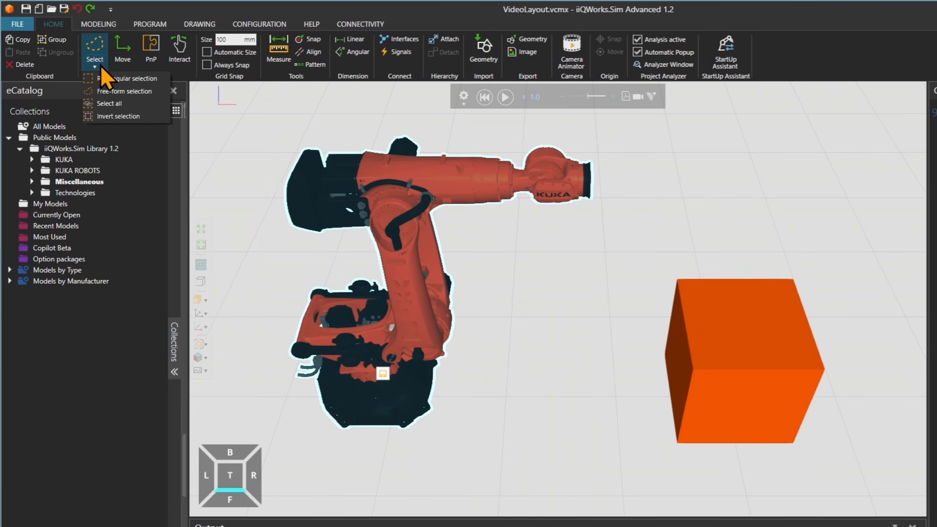
left_click(106, 104)
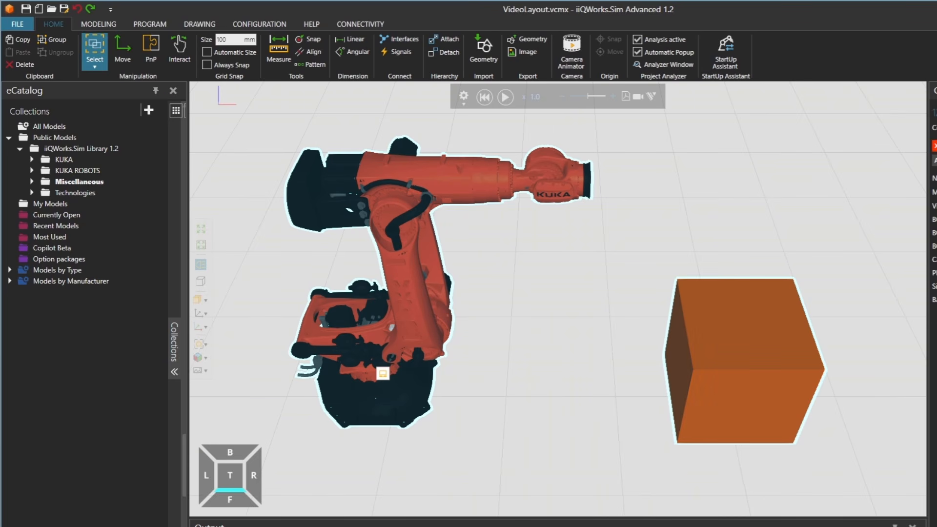
key("ctrl")
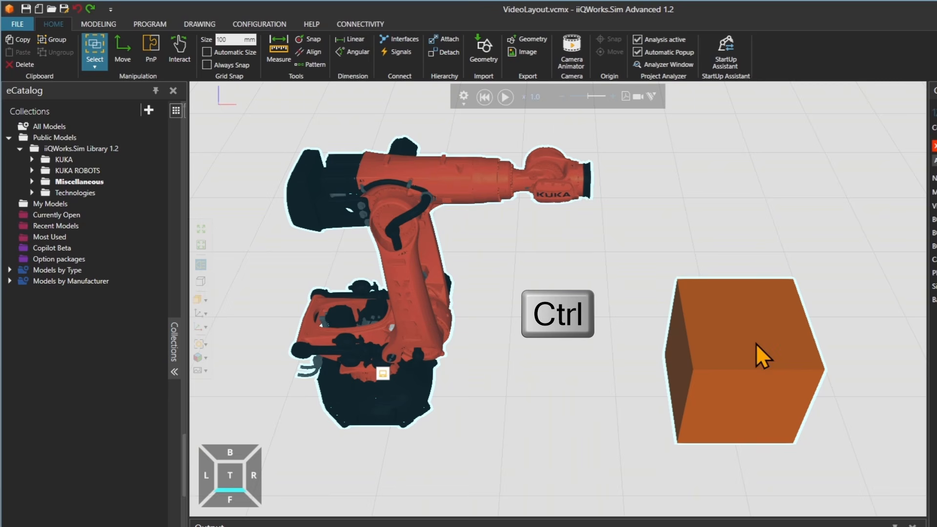
left_click(722, 331, "ctrl")
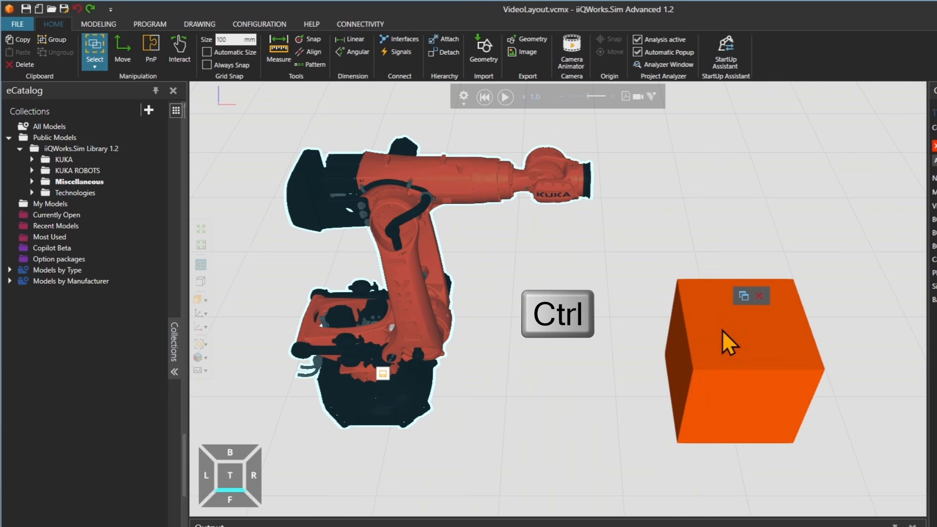
Invert the selection so that only the block is selected, and activate the Move tool
left_click(92, 66)
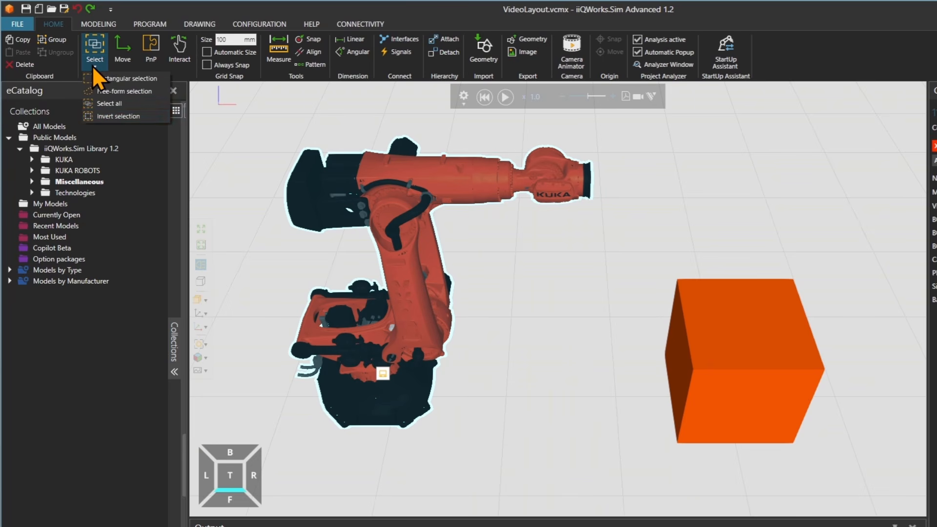
left_click(115, 116)
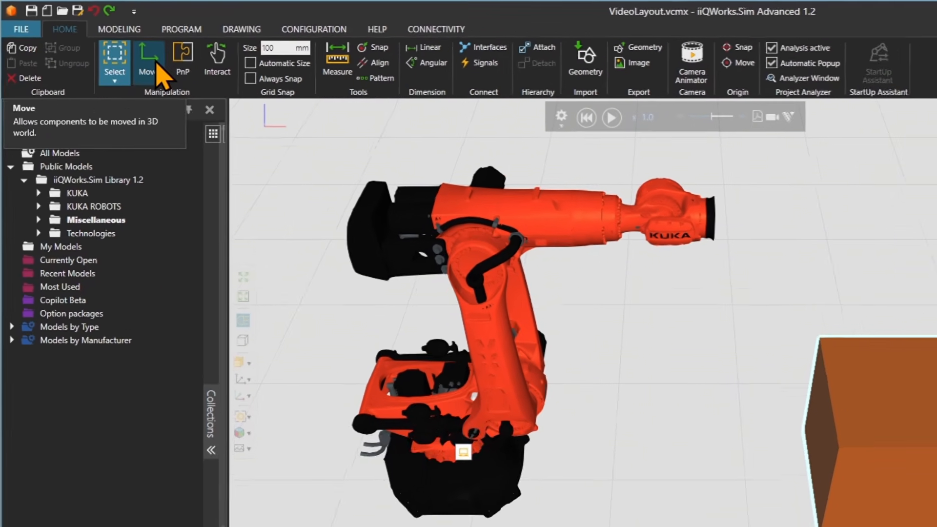
left_click(201, 93)
Shift the block along its axes with the manipulator to about X 2989, Y -59, Z 0 in world coordinates
right_click_drag(754, 424, 717, 418)
right_click_drag(672, 443, 604, 309)
scroll(579, 394, "up", 3)
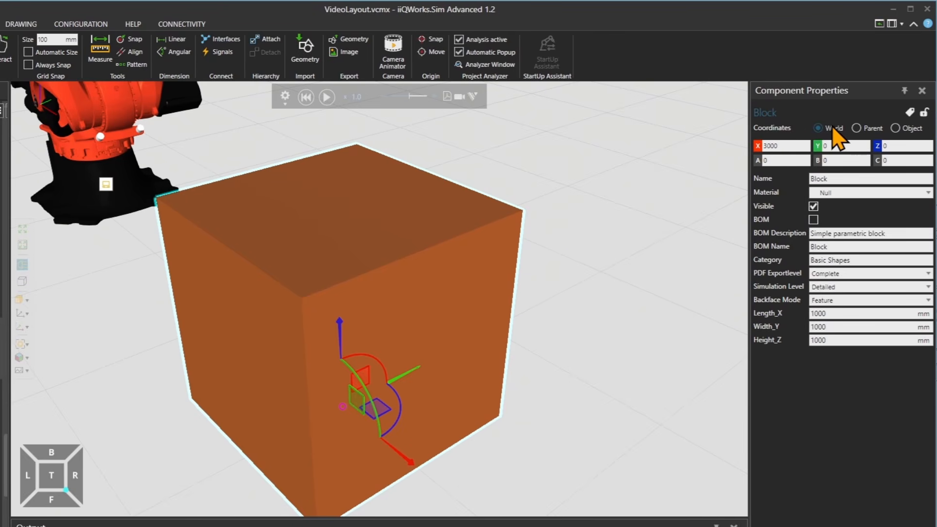
scroll(60, 145, "down", 3)
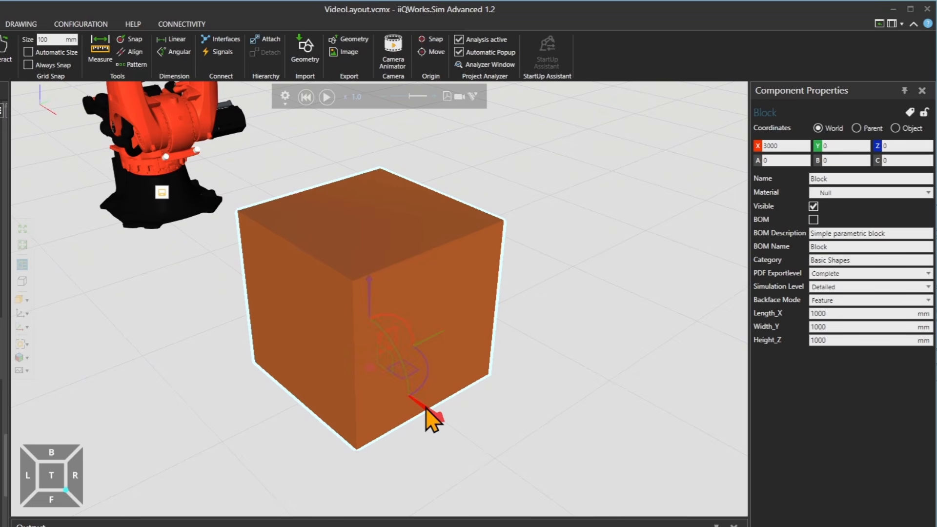
left_click_drag(434, 420, 413, 430)
left_click_drag(424, 342, 408, 326)
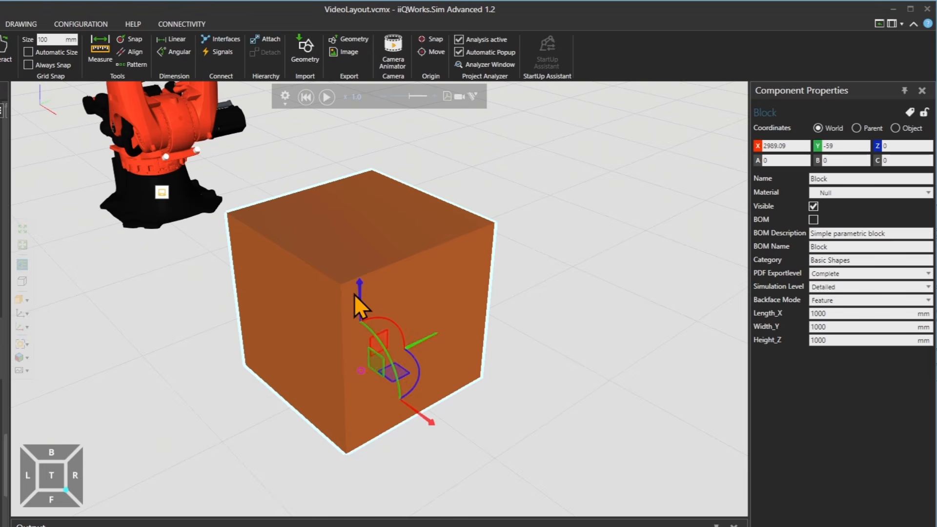
mouse_move(357, 294)
left_mouse_down()
mouse_move(354, 243)
mouse_move(348, 279)
mouse_move(353, 253)
mouse_move(375, 257)
mouse_move(375, 245)
mouse_move(372, 303)
mouse_move(374, 292)
left_mouse_up()
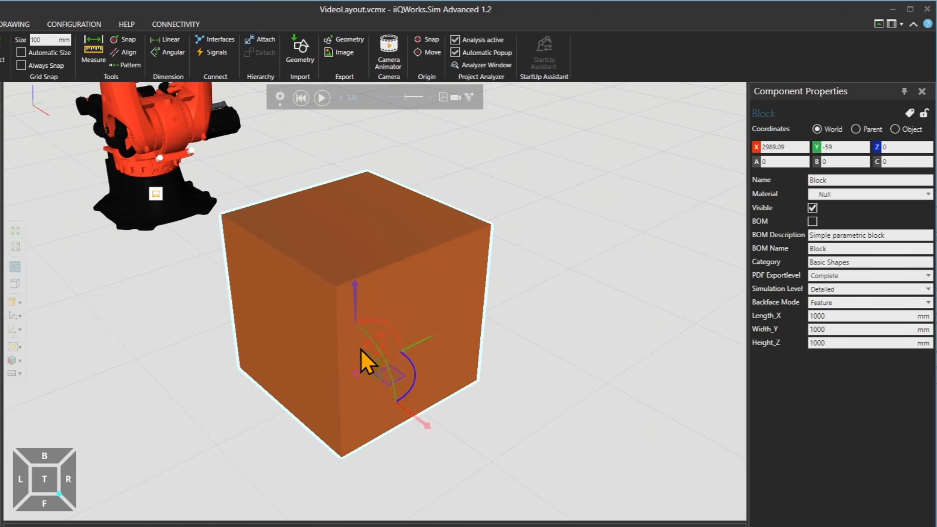
Rotate the block to about A 55, B 15, C 26, and slide it in the manipulator planes to about X 2467, Y 166, Z 81
mouse_move(374, 343)
left_mouse_down()
mouse_move(396, 387)
mouse_move(365, 335)
mouse_move(382, 359)
left_mouse_up()
left_click_drag(379, 322, 361, 329)
left_click_drag(414, 382, 411, 362)
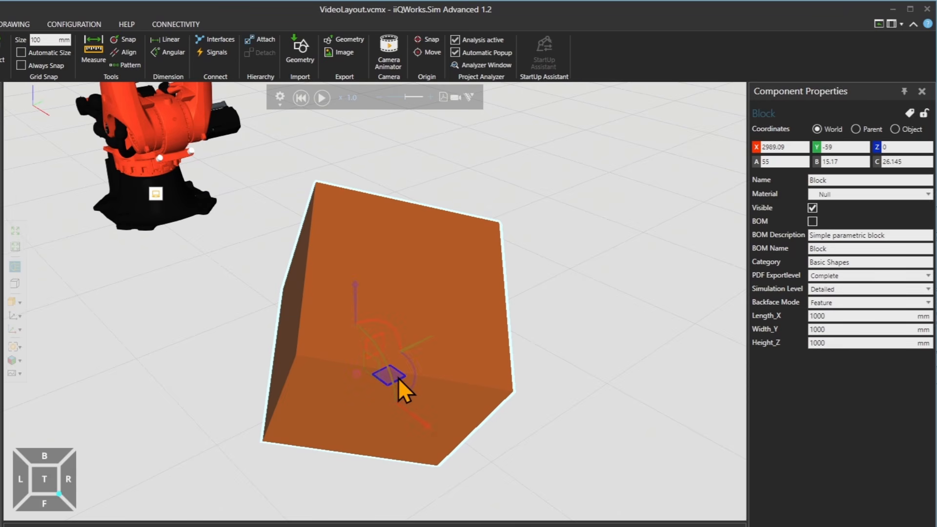
left_click_drag(399, 375, 319, 250)
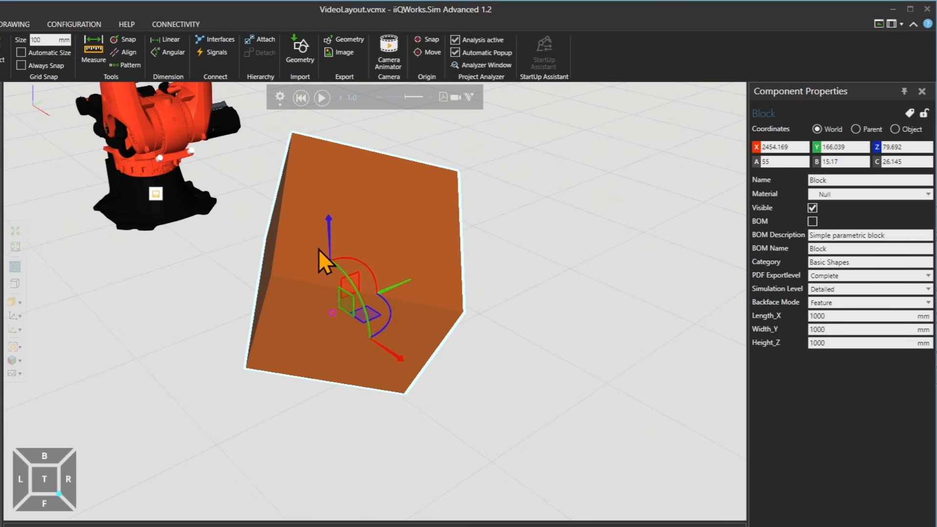
left_click_drag(346, 304, 344, 308)
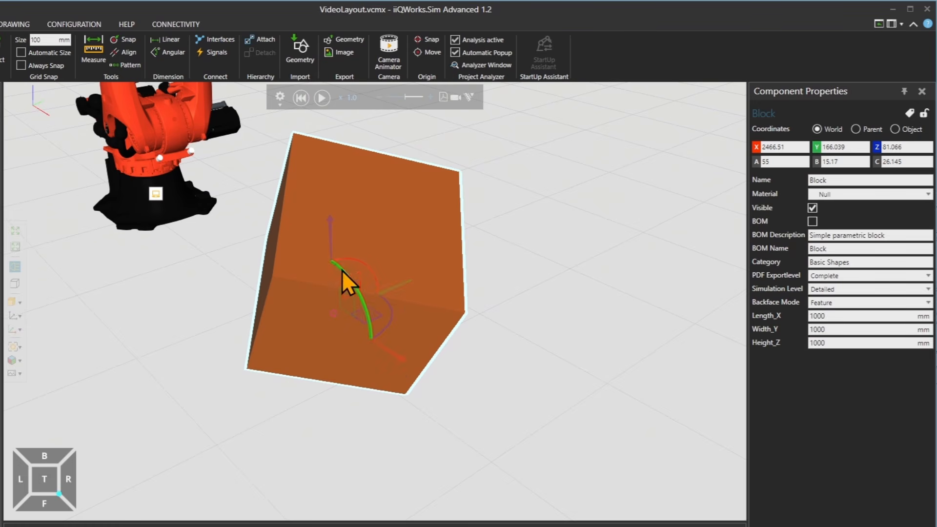
Move the block freely by its manipulator origin onto the robot, to about X 340, Y -296, Z 1435
scroll(341, 344, "down", 1)
right_click_drag(341, 344, 383, 359)
left_click_drag(374, 359, 139, 289)
middle_click_drag(140, 289, 399, 344)
left_click_drag(399, 344, 374, 284)
mouse_move(380, 301)
right_mouse_down()
mouse_move(416, 299)
mouse_move(374, 309)
right_mouse_up()
middle_click_drag(375, 309, 365, 369)
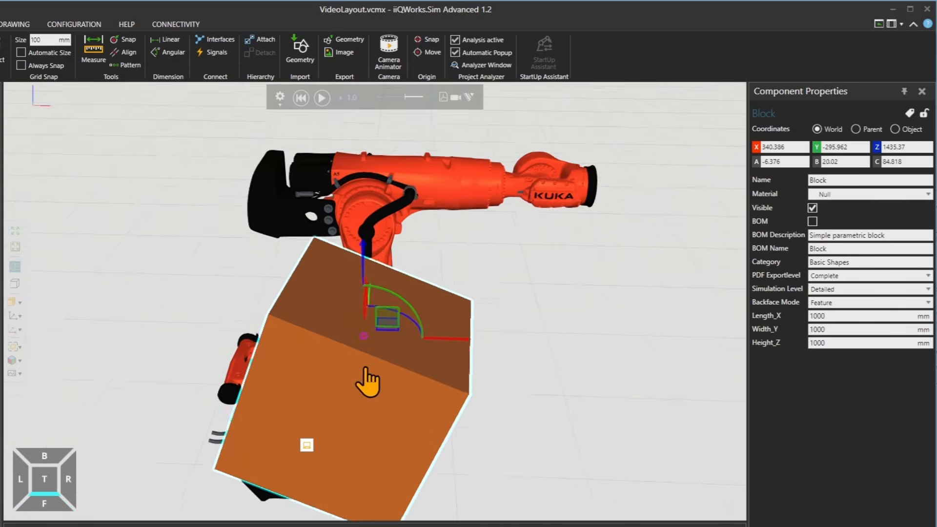
Snap the block onto the top of the robot's upper arm using the 1 Point mode
scroll(367, 381, "down", 3)
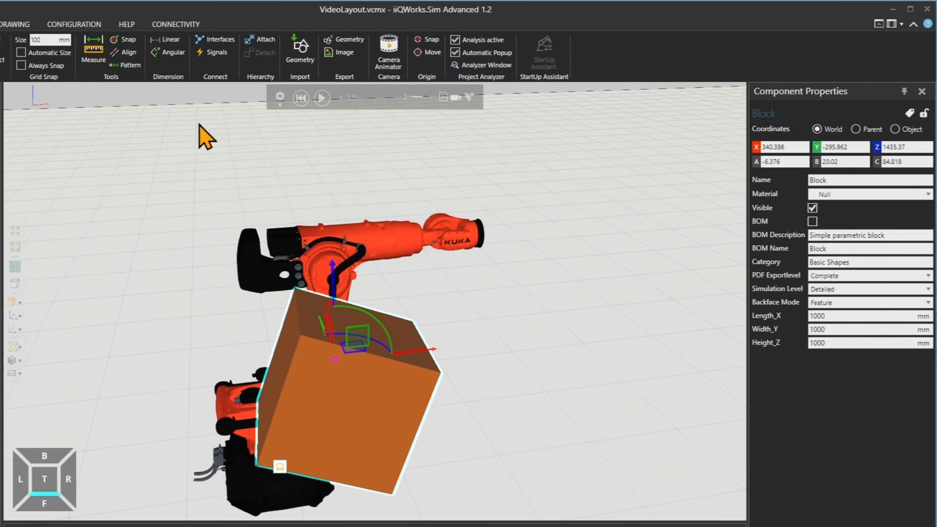
left_click(128, 41)
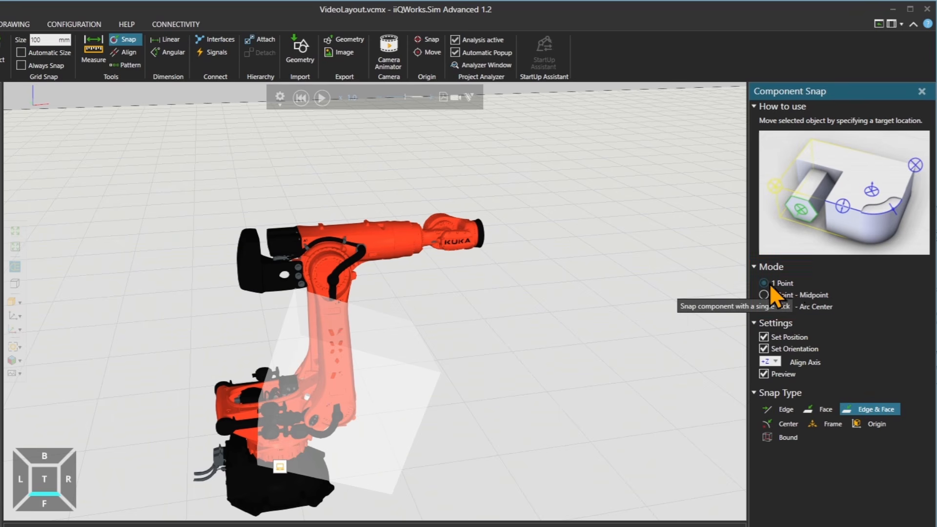
left_click(321, 228)
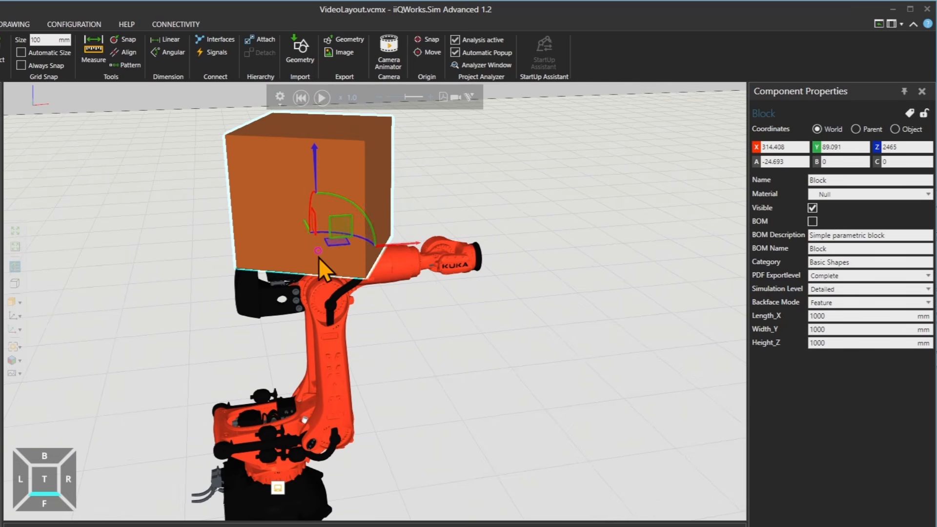
Snap the block midway between two arc centers on top of the robot's upper arm using the 2 Point - Midpoint mode
left_click(116, 42)
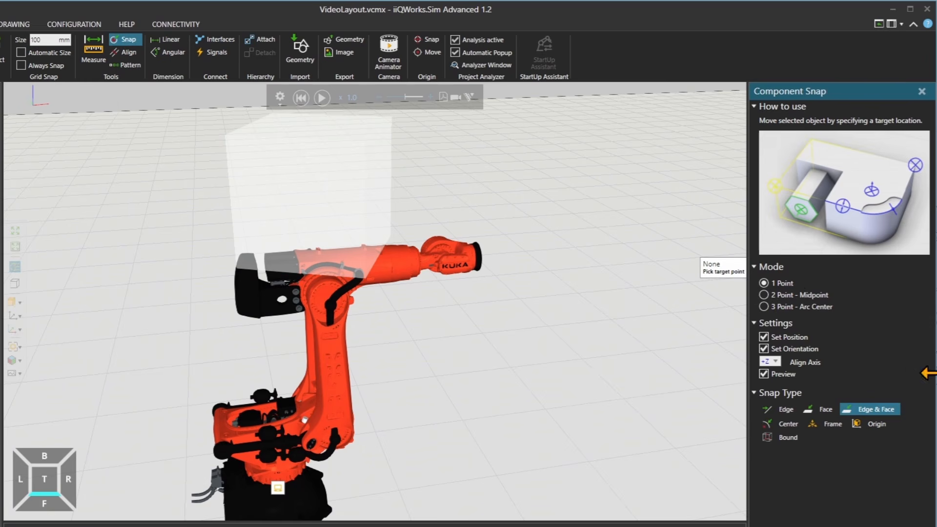
left_click(801, 296)
scroll(300, 252, "up", 6)
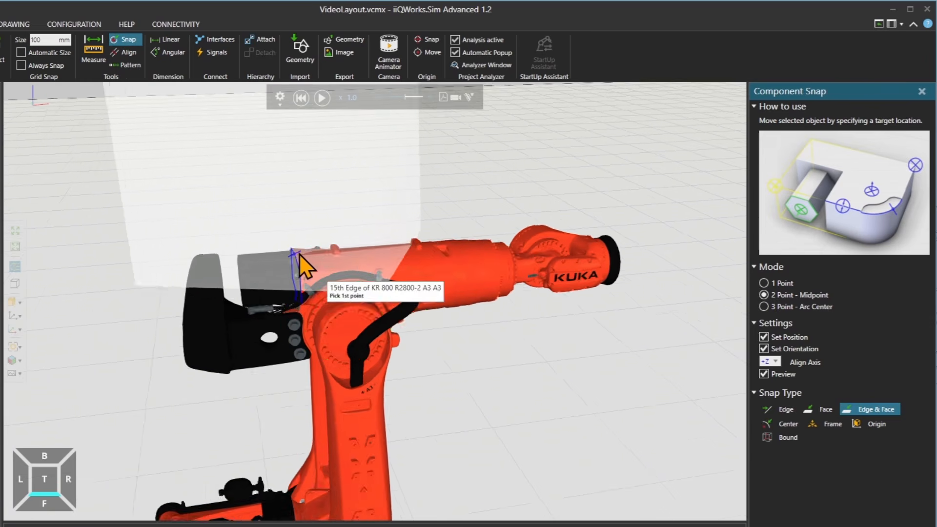
scroll(329, 250, "up", 8)
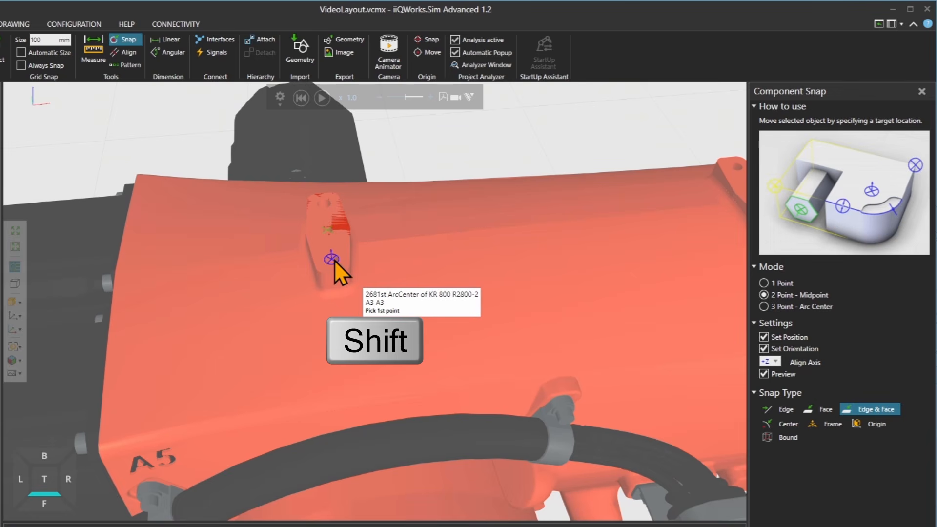
left_click(335, 260, "shift")
middle_click_drag(593, 291, 281, 358)
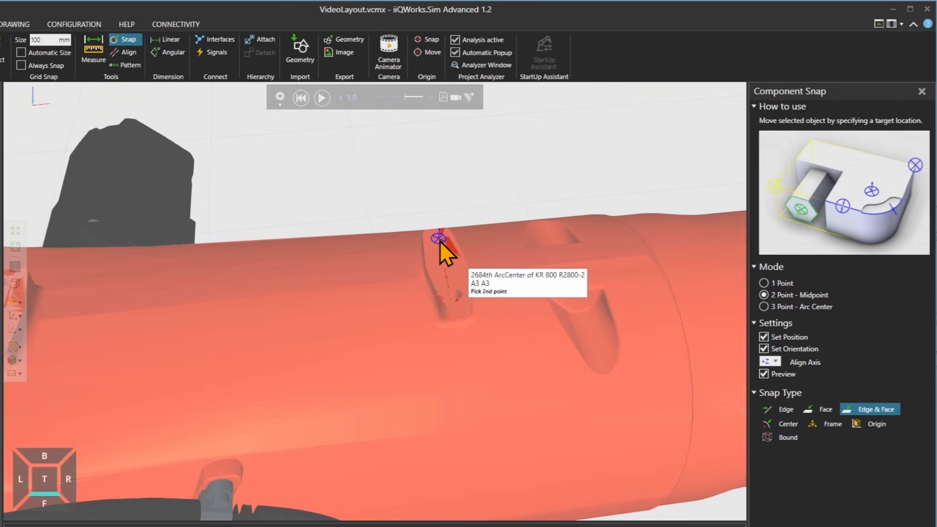
left_click(440, 241)
Snap the block to the arc center of the robot's upper arm joint using the 3 Point - Arc Center mode
scroll(400, 337, "down", 5)
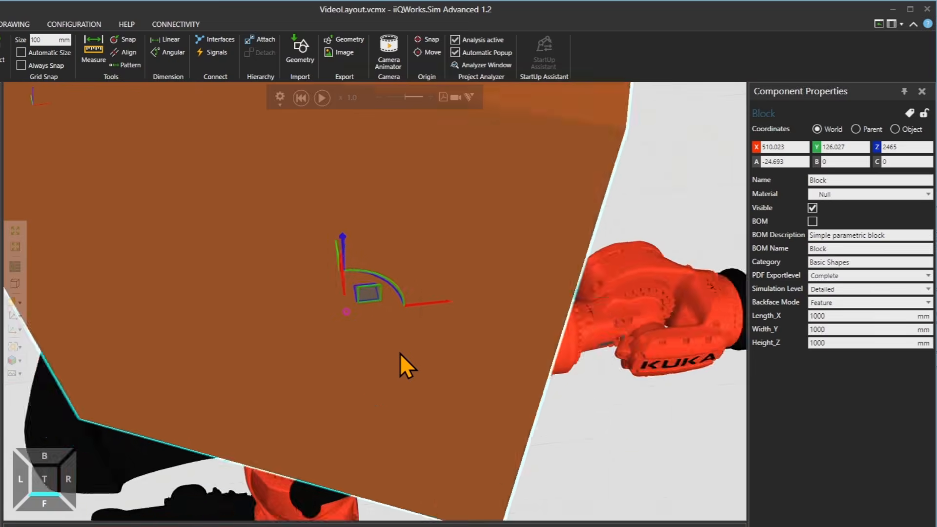
right_click_drag(399, 358, 374, 308)
middle_click_drag(379, 409, 380, 337)
right_click_drag(347, 347, 381, 366)
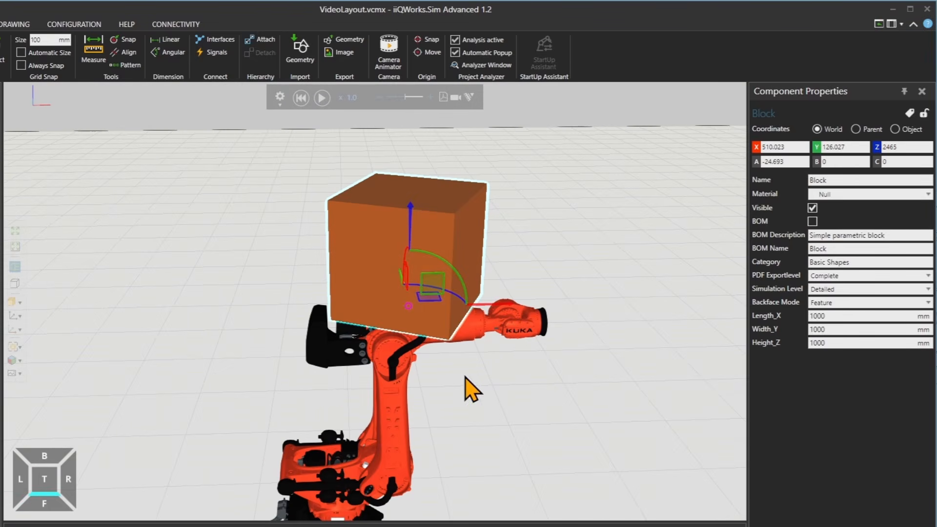
left_click(128, 41)
left_click(771, 308)
scroll(408, 344, "up", 4)
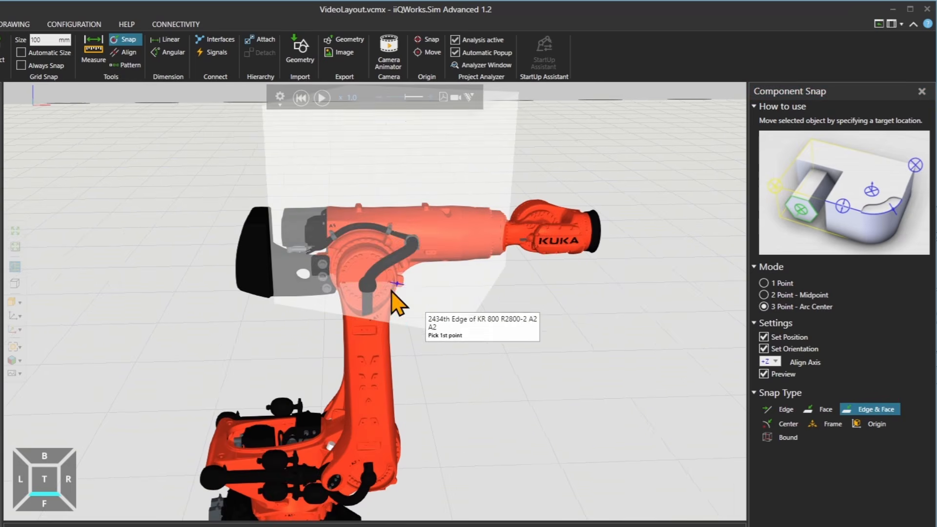
scroll(352, 272, "up", 3)
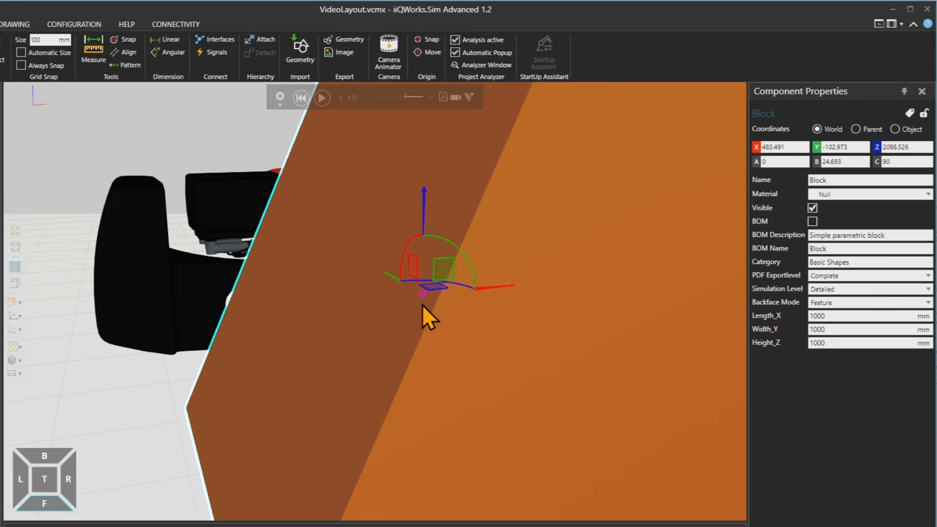
Reopen the Snap tool for the block and examine its settings, the alignment axis options and the snap types
right_click(364, 337)
mouse_move(415, 337)
right_mouse_down()
mouse_move(458, 342)
mouse_move(450, 381)
mouse_move(362, 352)
mouse_move(360, 331)
mouse_move(393, 337)
mouse_move(288, 339)
mouse_move(422, 338)
right_mouse_up()
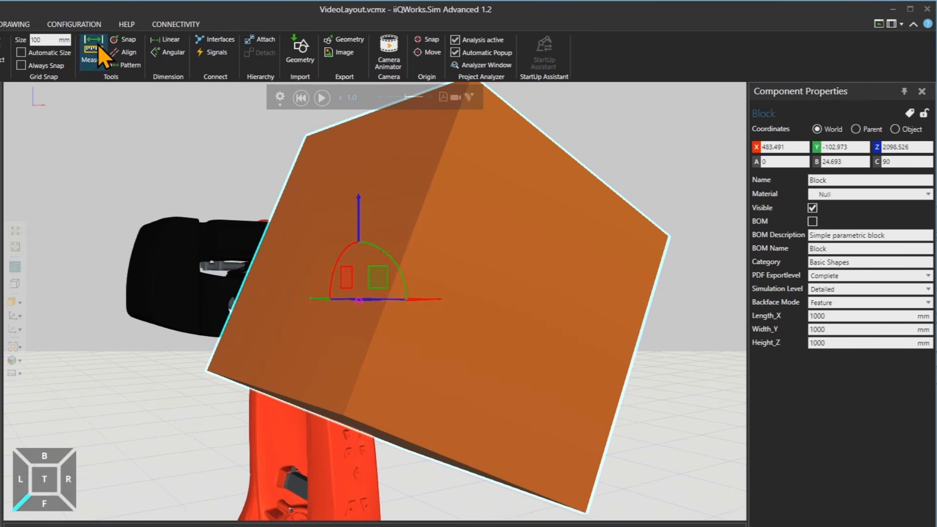
left_click(132, 39)
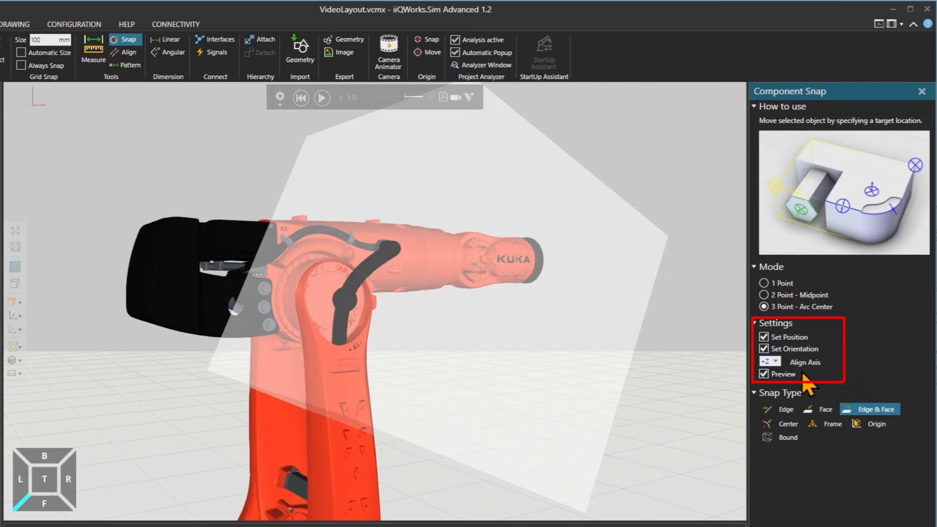
left_click(781, 363)
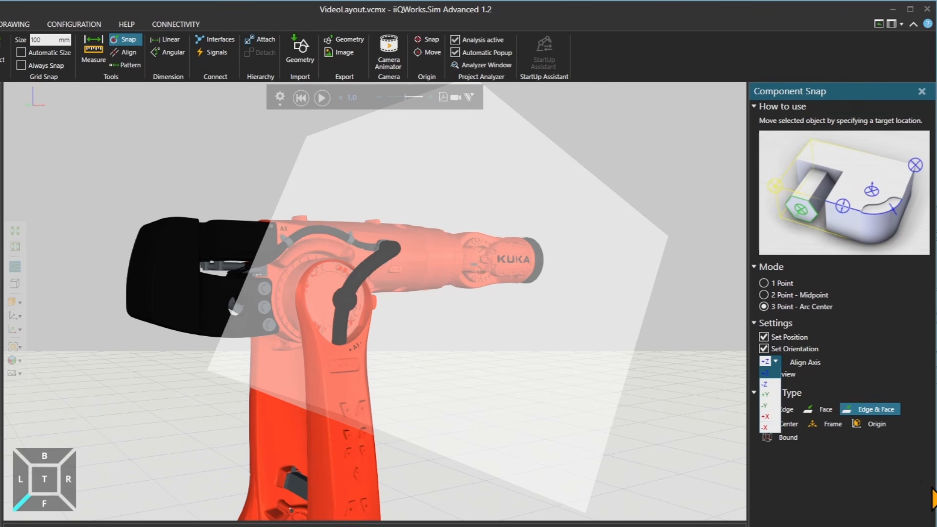
left_click(872, 470)
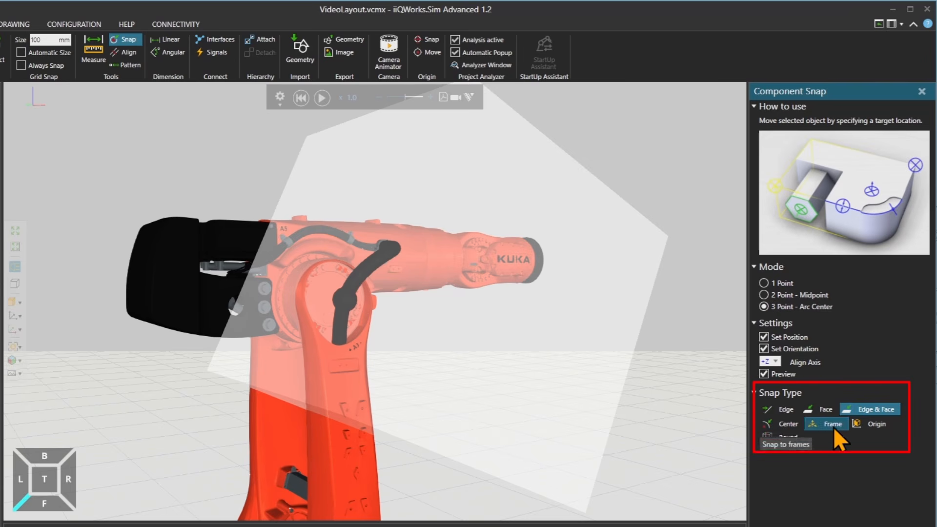
scroll(594, 423, "down", 6)
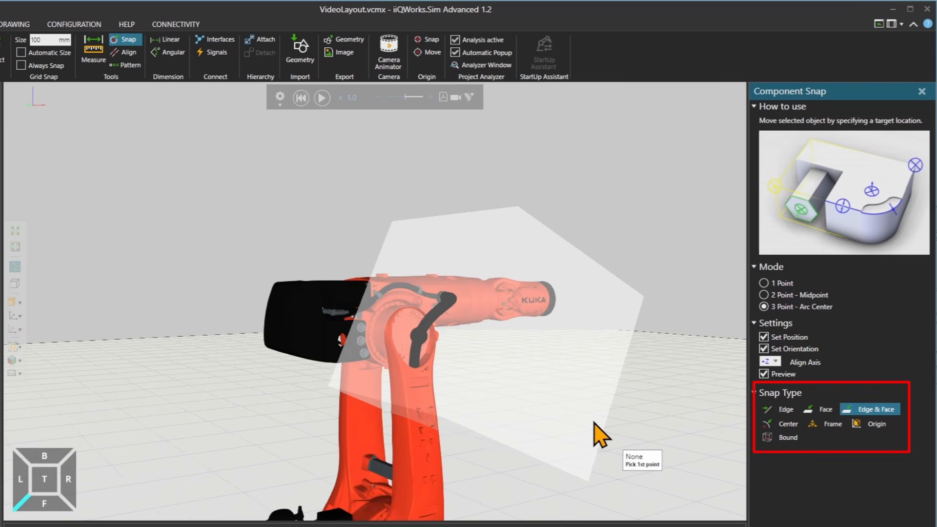
middle_click_drag(582, 419, 533, 313)
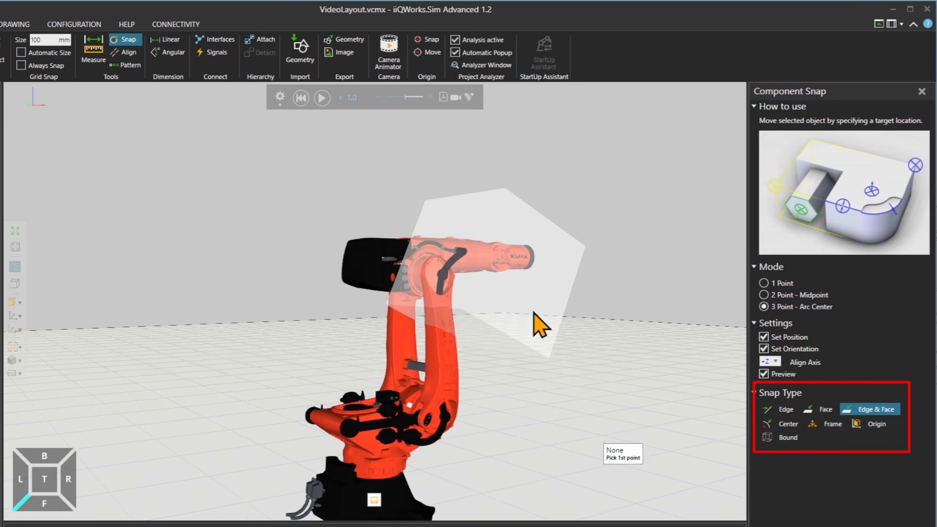
Snap the block to the robot's base origin using the 1 Point mode and the Origin snap type
left_click(777, 283)
left_click(857, 426)
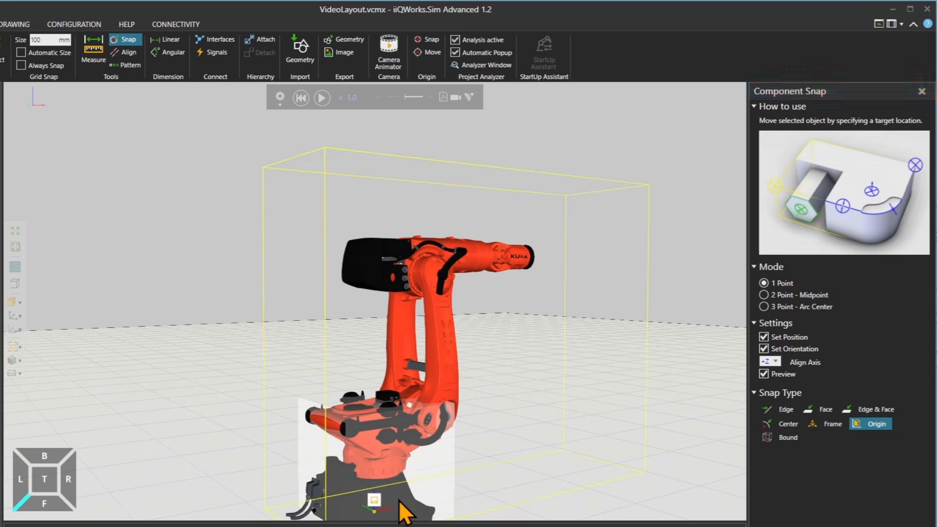
left_click(394, 458)
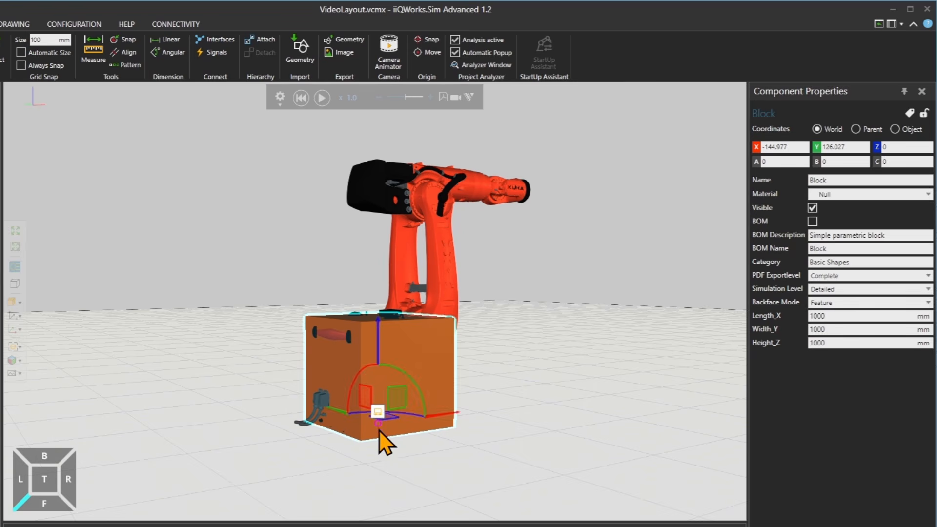
left_click(379, 424)
Align the top of the block to the robot's upper arm using the Edge & Face snap type
left_click(127, 54)
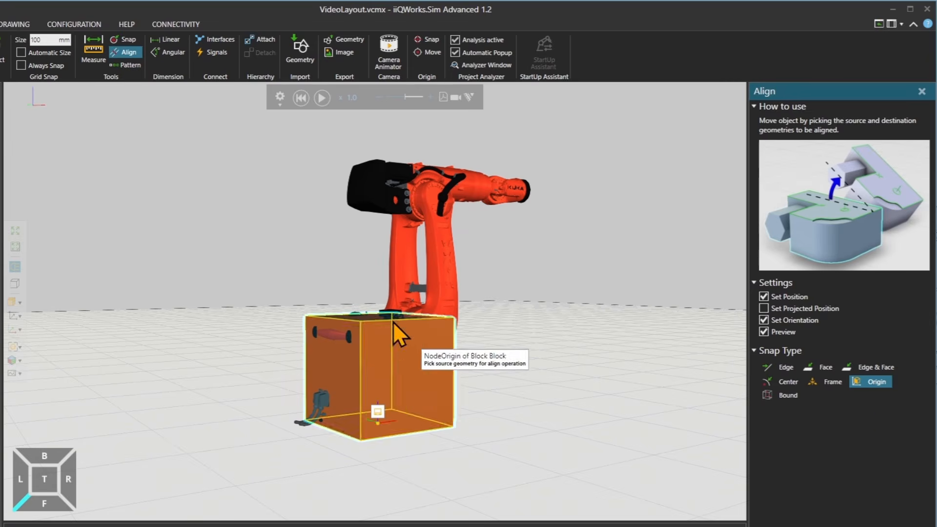
left_click(872, 368)
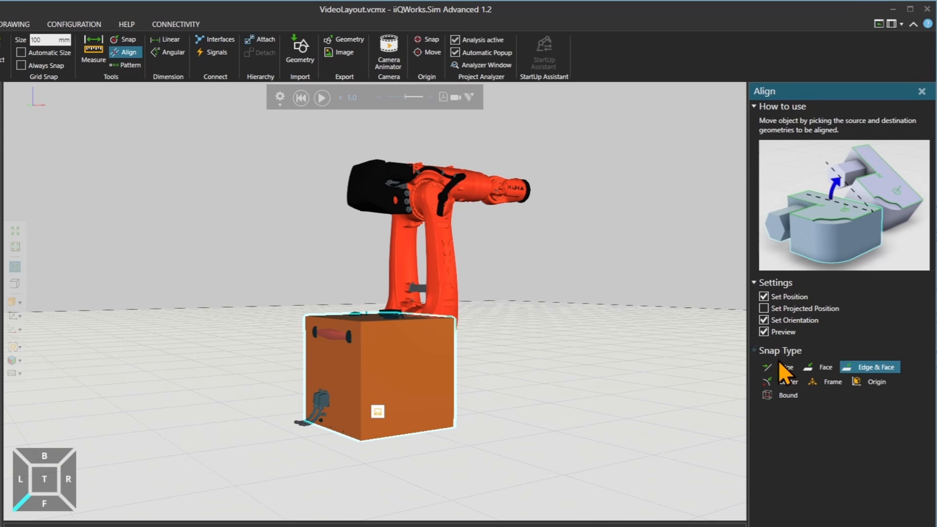
left_click(409, 320)
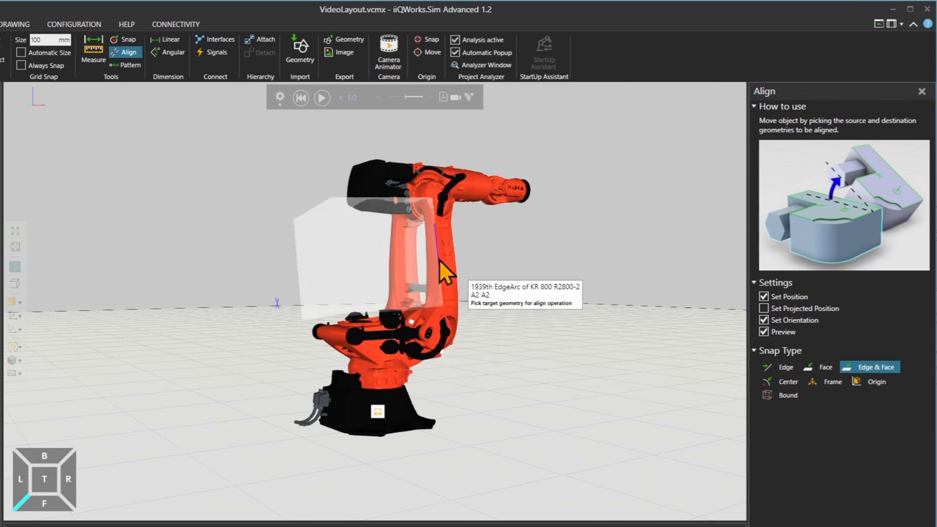
scroll(458, 168, "up", 5)
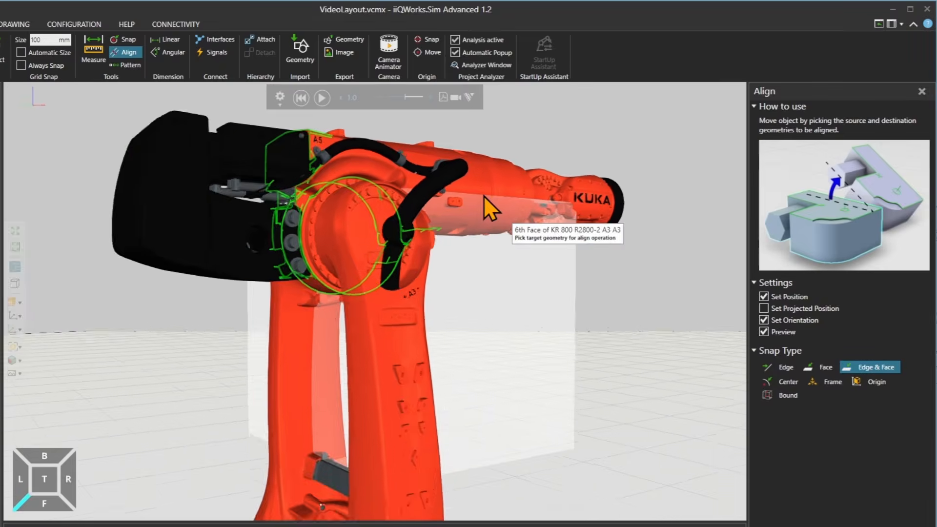
scroll(484, 196, "up", 3)
left_click(436, 210)
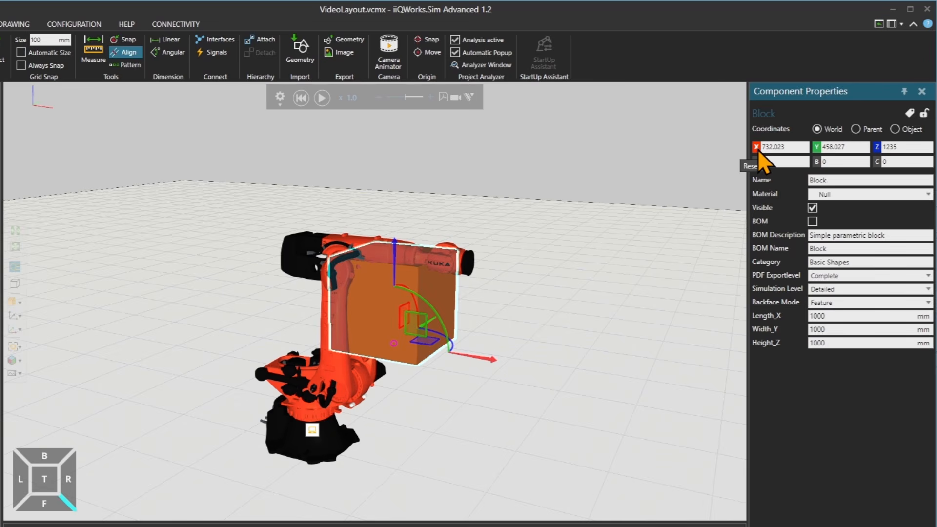
Reset the block's X coordinate to 0 and set its Y coordinate to 3000
left_click(757, 147)
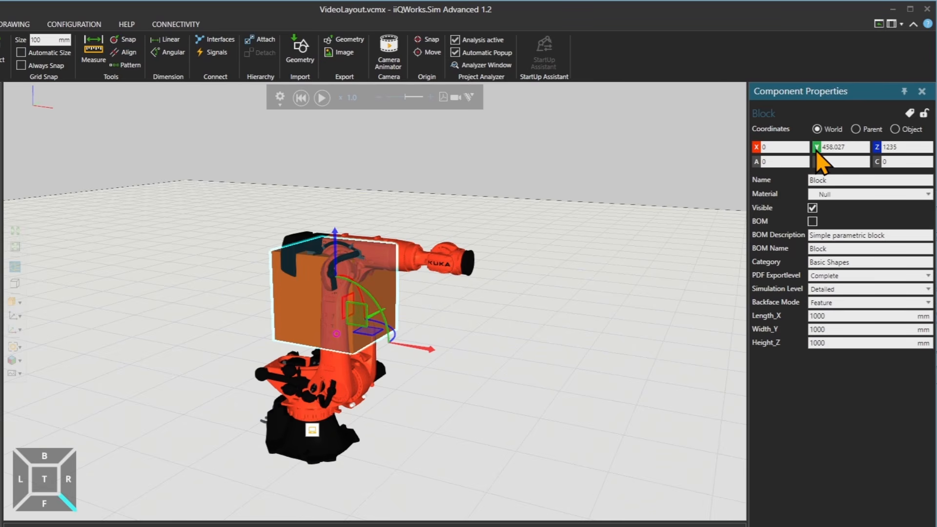
left_click(832, 147)
type("3000")
key("Return")
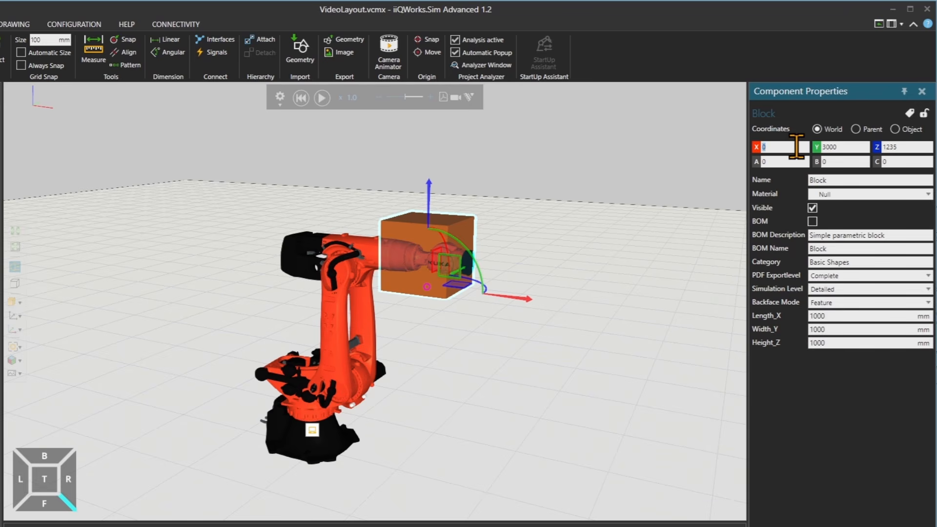
Set the block's world coordinates to X 3000, Y 0 and Z 0
type("3000")
key("Return")
key("Tab")
type("0")
key("Return")
key("Tab")
type("0")
key("Return")
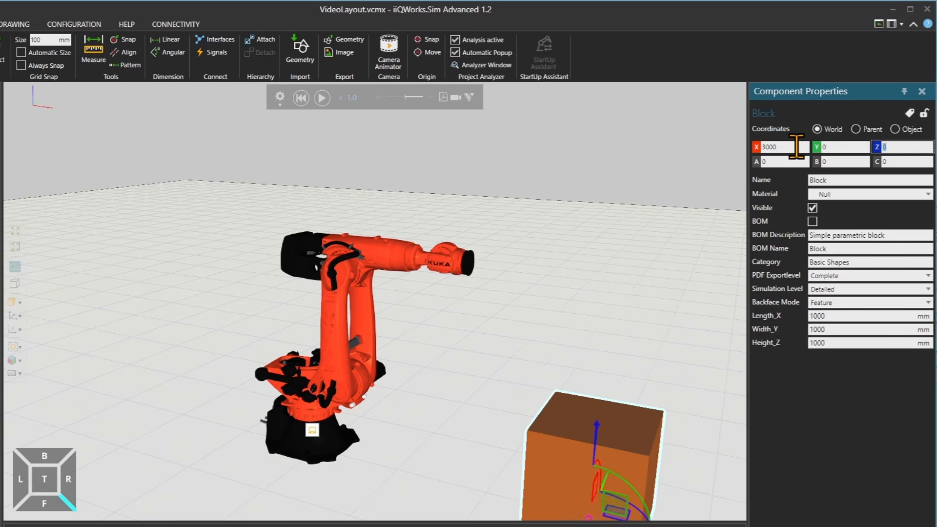
Activate PnP mode and add a Vacuum Gripper from the Miscellaneous > Grippers collection to the floor between the robot and the block
right_click_drag(410, 435, 386, 439)
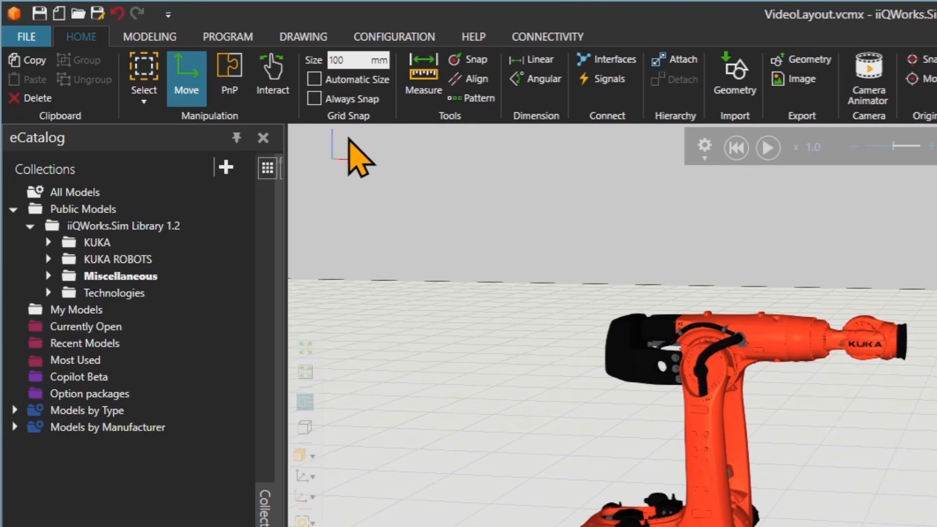
scroll(612, 326, "up", 1)
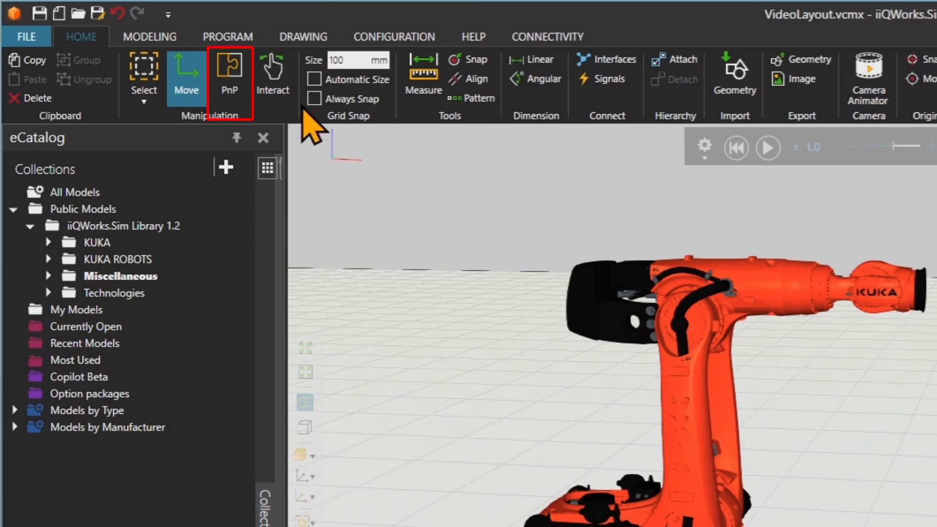
left_click(237, 95)
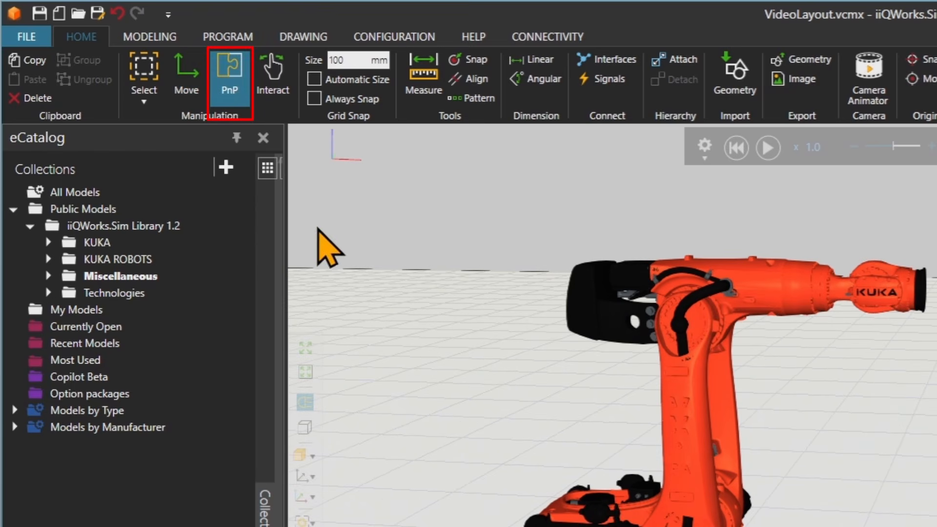
left_click_drag(283, 236, 415, 253)
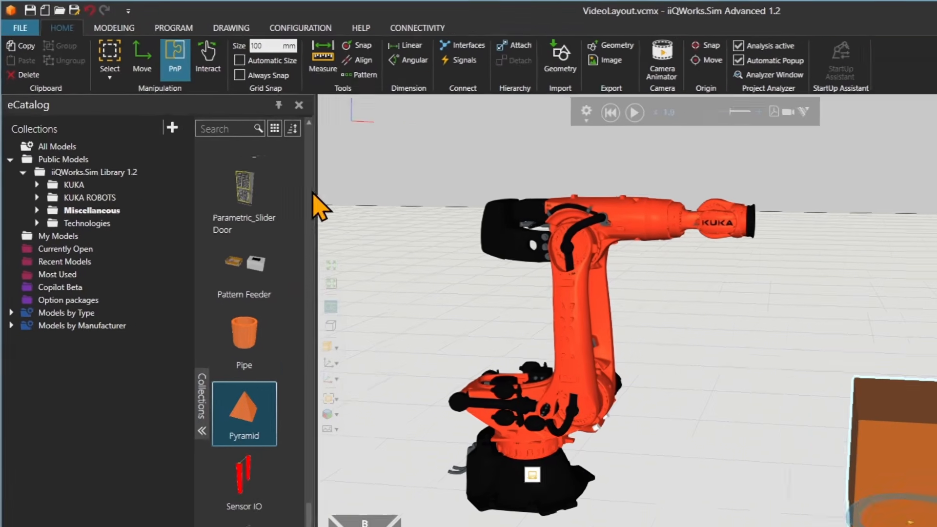
left_click(31, 184)
left_click(86, 228)
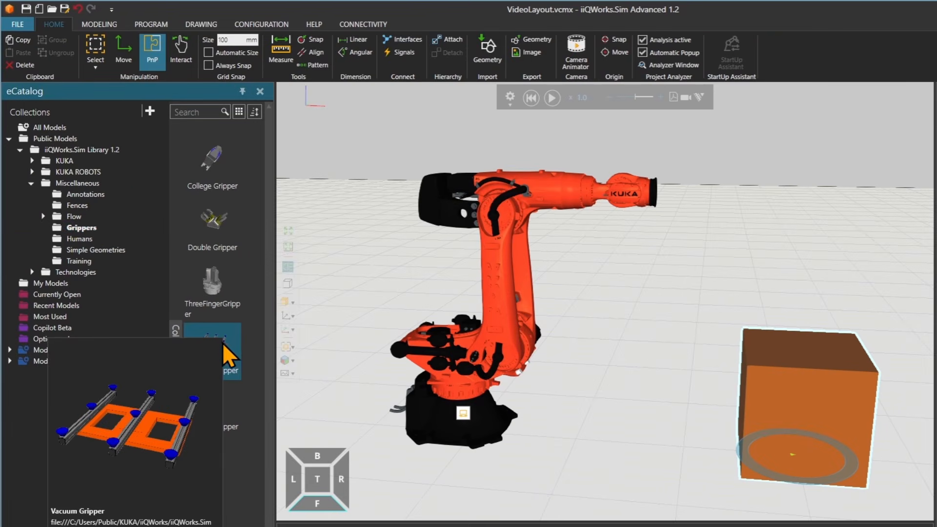
left_click_drag(233, 361, 601, 471)
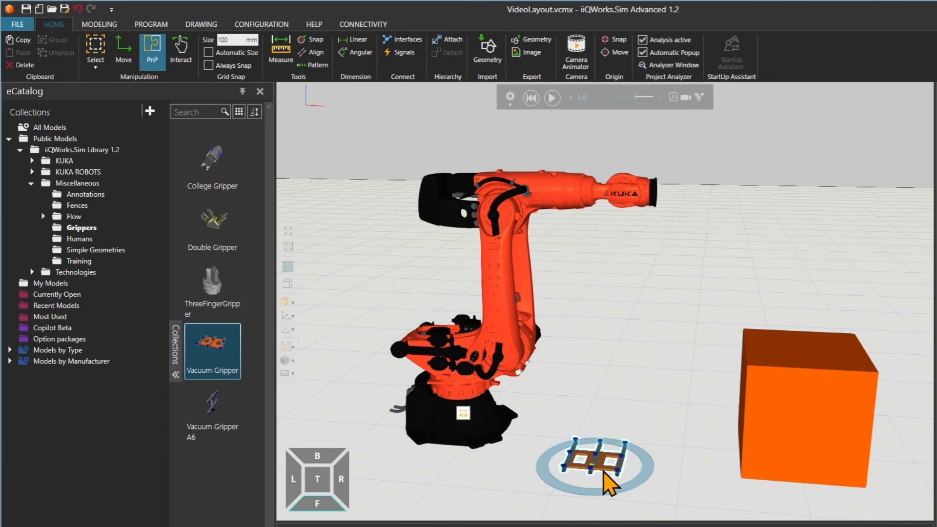
Plug the vacuum gripper onto the robot's flange and view the connection from several sides
left_click_drag(600, 476, 613, 463)
right_click_drag(628, 460, 596, 459)
left_click_drag(596, 459, 681, 198)
right_click_drag(672, 219, 648, 239)
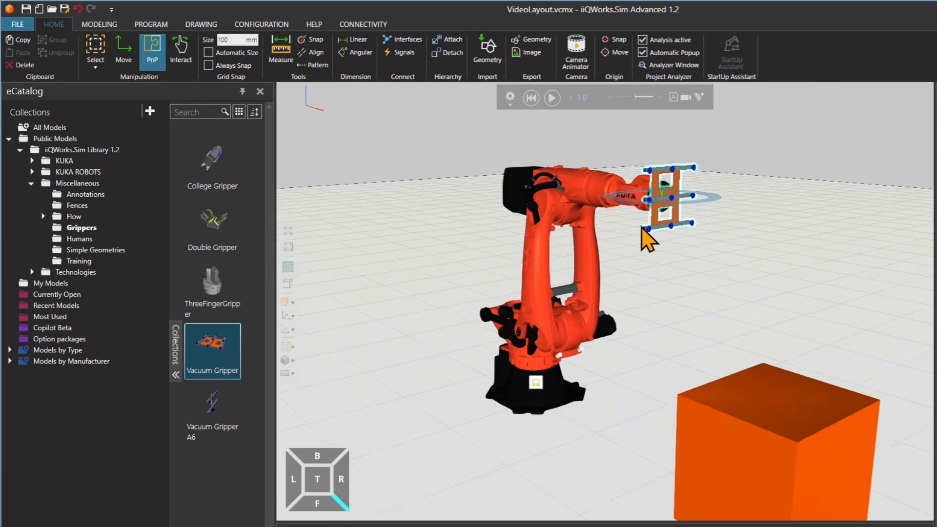
right_click_drag(666, 201, 669, 238)
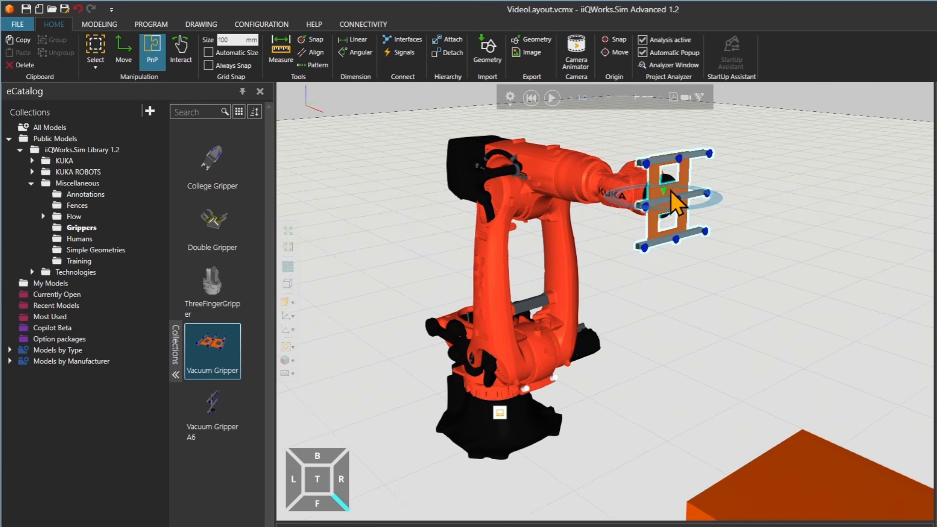
left_click_drag(674, 212, 697, 209)
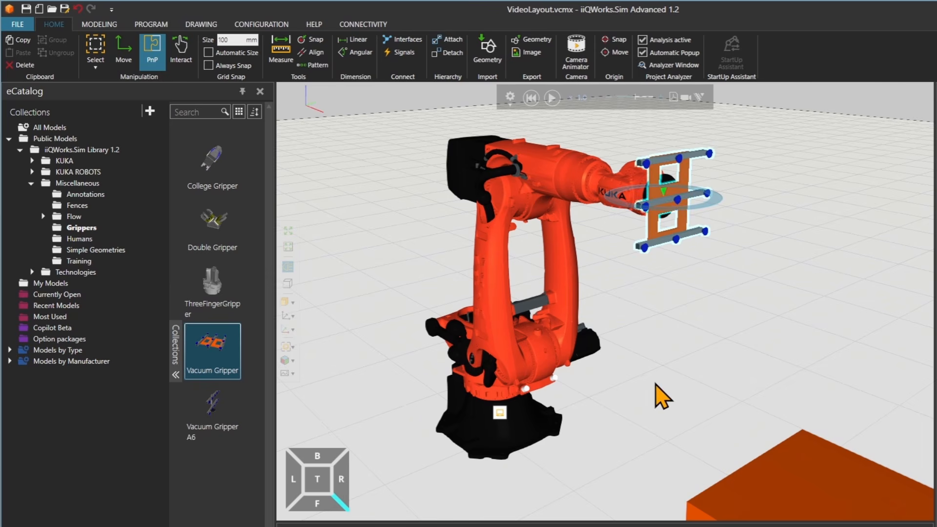
Move the vacuum gripper off the robot onto the floor and plug a Double Gripper from the catalog onto the robot's flange
scroll(658, 393, "down", 2)
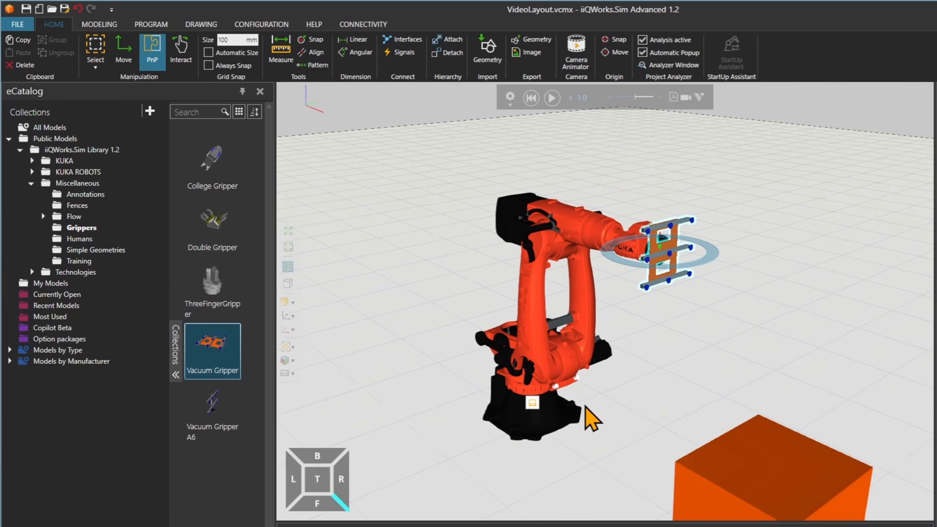
left_click_drag(670, 255, 689, 297)
left_click(212, 227)
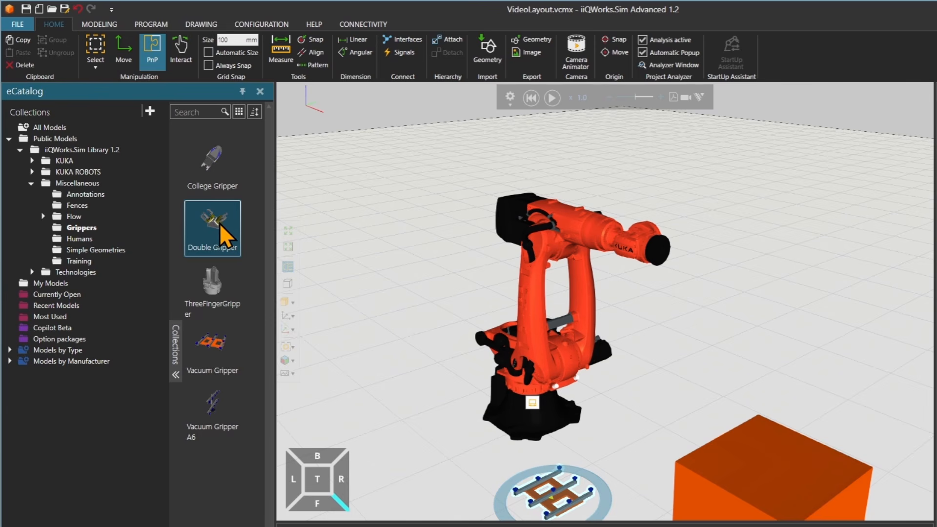
left_click_drag(218, 237, 532, 350)
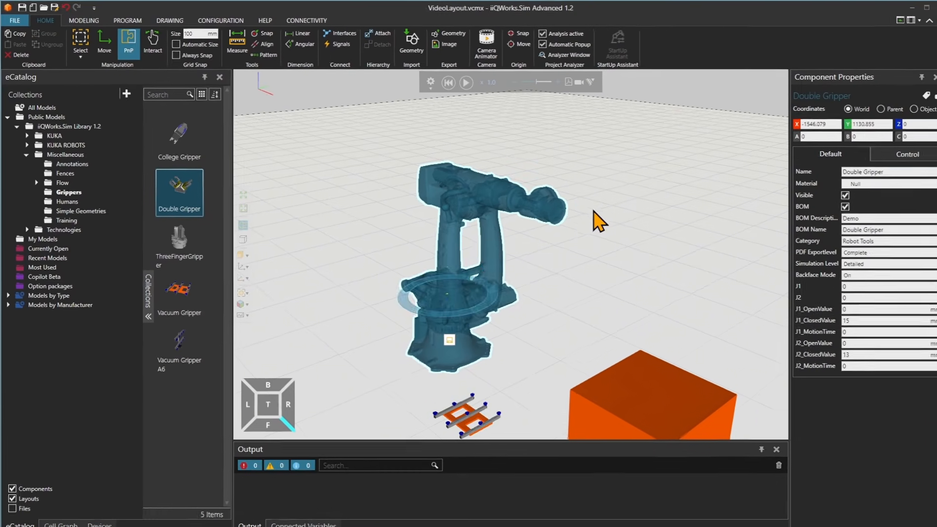
scroll(563, 217, "up", 1)
Enlarge the Output panel and examine the signal connections between the Double Gripper and the KR 800 R2800-2 robot
left_click_drag(421, 436, 421, 384)
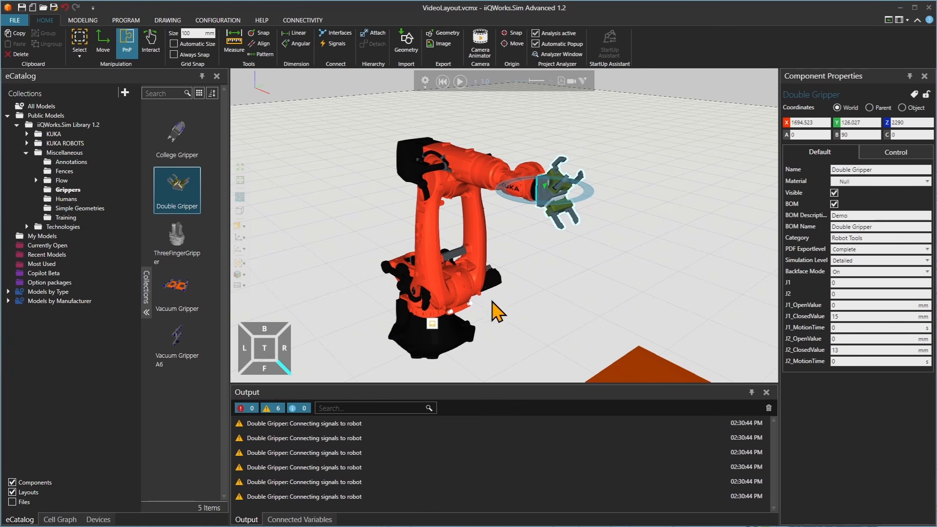
left_click(335, 46)
left_click_drag(530, 163, 328, 267)
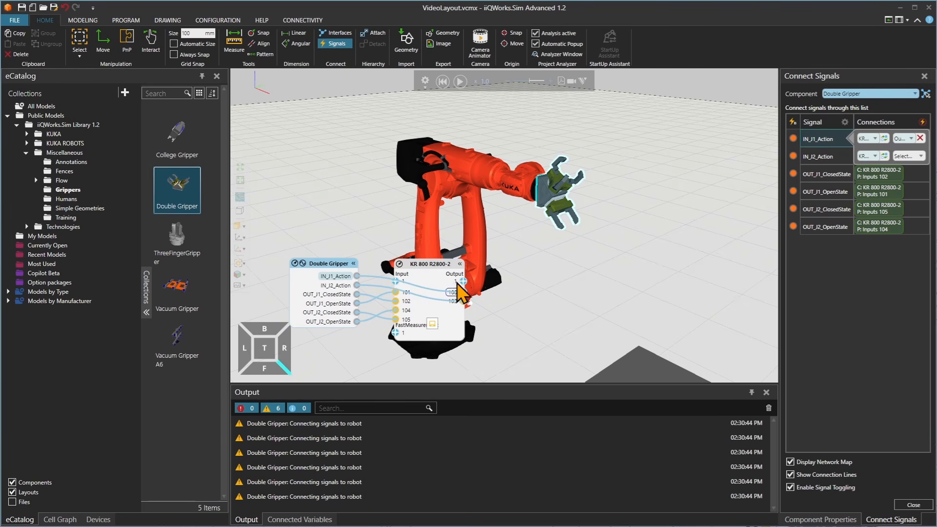
left_click(327, 48)
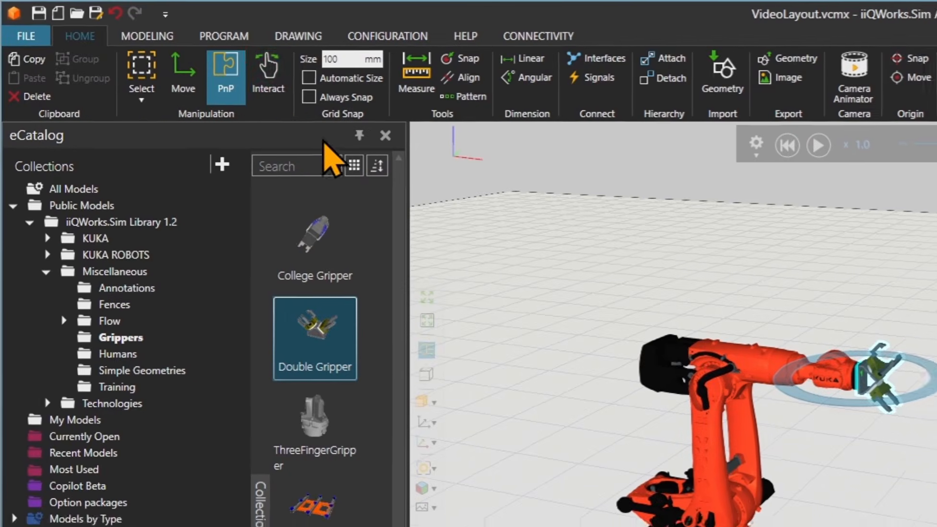
Activate Interact mode and try moving the robot's joints by hand
scroll(678, 361, "up", 4)
middle_click_drag(520, 168, 594, 277)
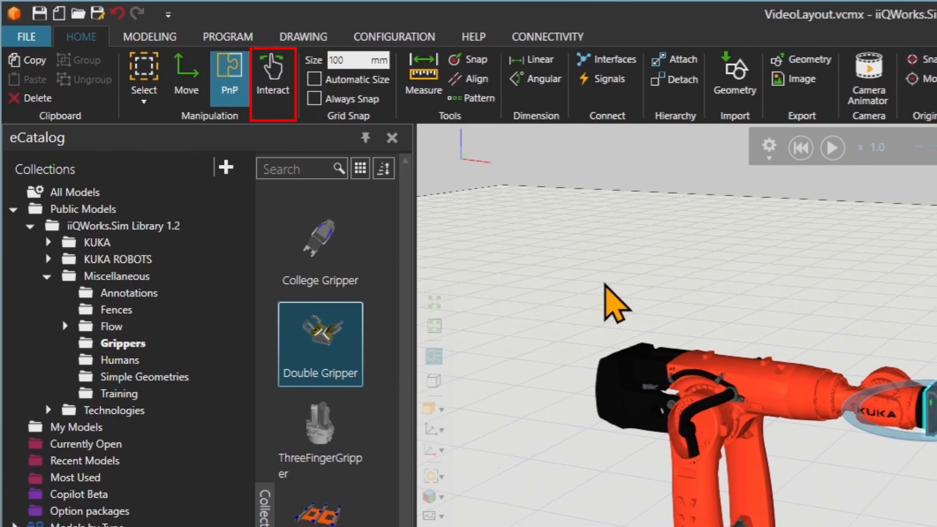
left_click(273, 81)
middle_click_drag(765, 524, 774, 424)
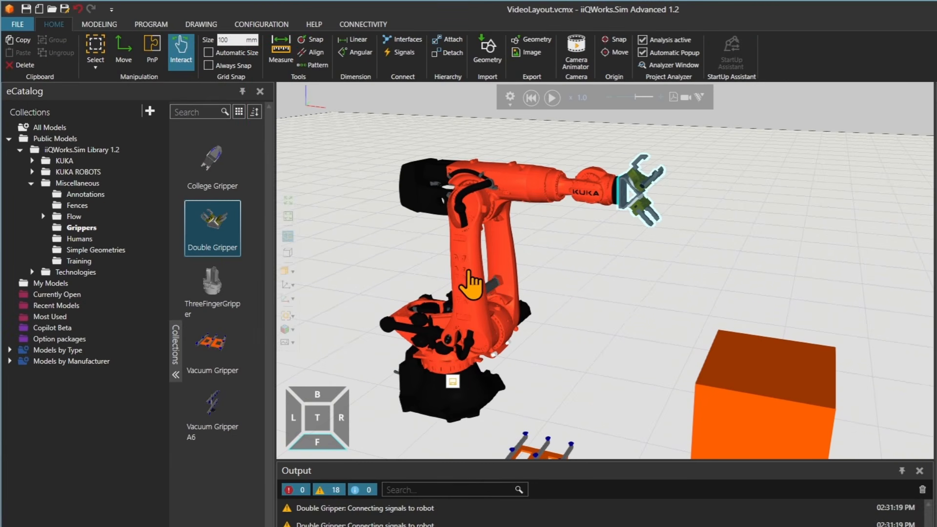
left_click_drag(447, 383, 555, 172)
scroll(674, 163, "up", 5)
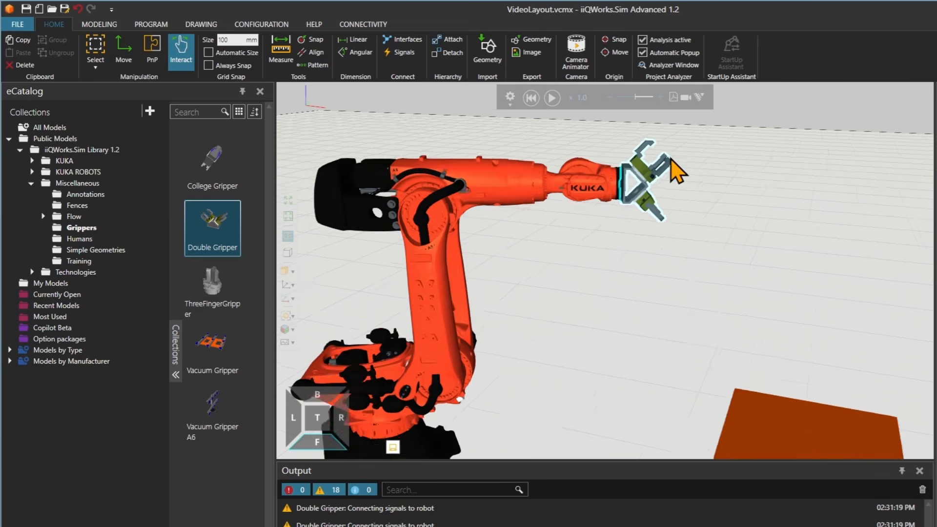
Try moving the jaws of the Double Gripper by hand in Interact mode
right_click_drag(645, 143, 585, 227)
scroll(585, 227, "up", 5)
left_click_drag(594, 171, 607, 204)
left_click_drag(580, 376, 591, 341)
mouse_move(608, 256)
left_mouse_down()
mouse_move(628, 230)
mouse_move(595, 266)
left_mouse_up()
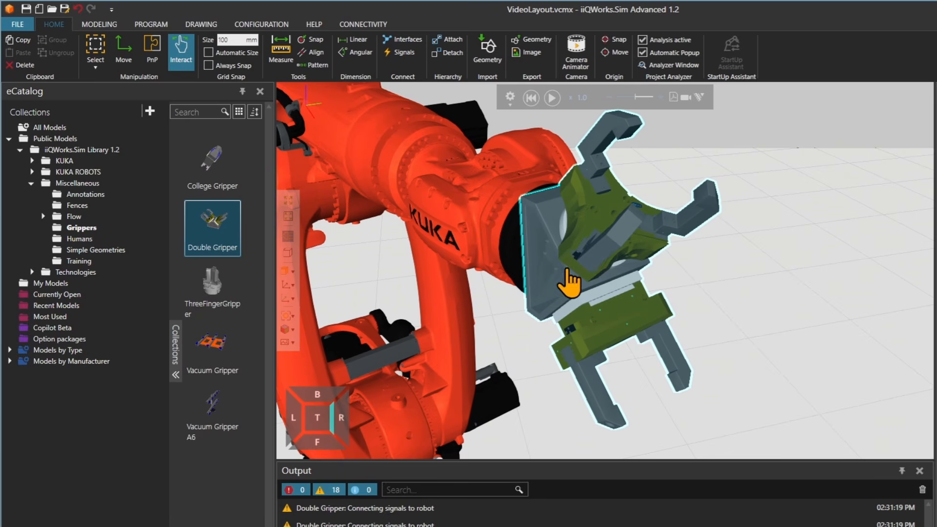
Reset the simulation to restore the initial joint positions of the robot and gripper
left_click(535, 100)
right_click_drag(520, 146, 579, 207)
scroll(580, 207, "down", 4)
middle_click_drag(565, 226, 522, 255)
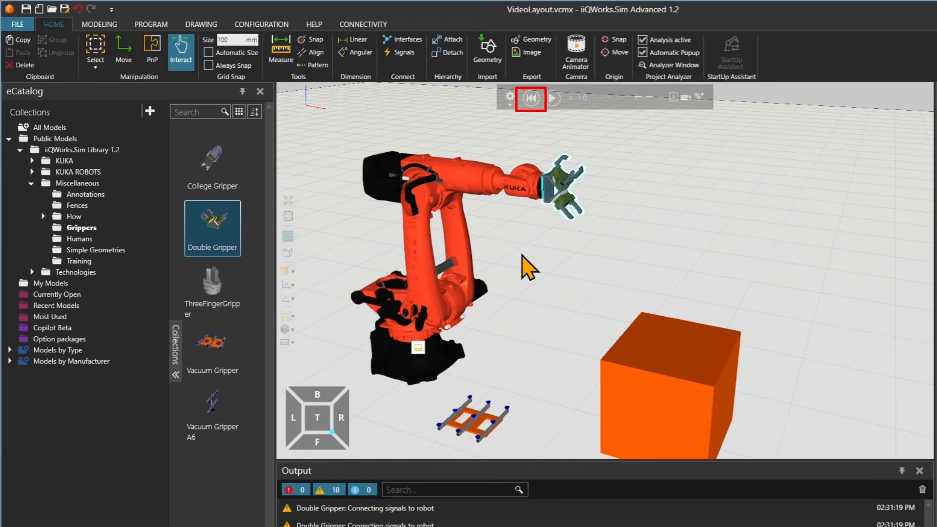
Select the vacuum gripper with the Move tool and place it on the block's top face
left_click(131, 55)
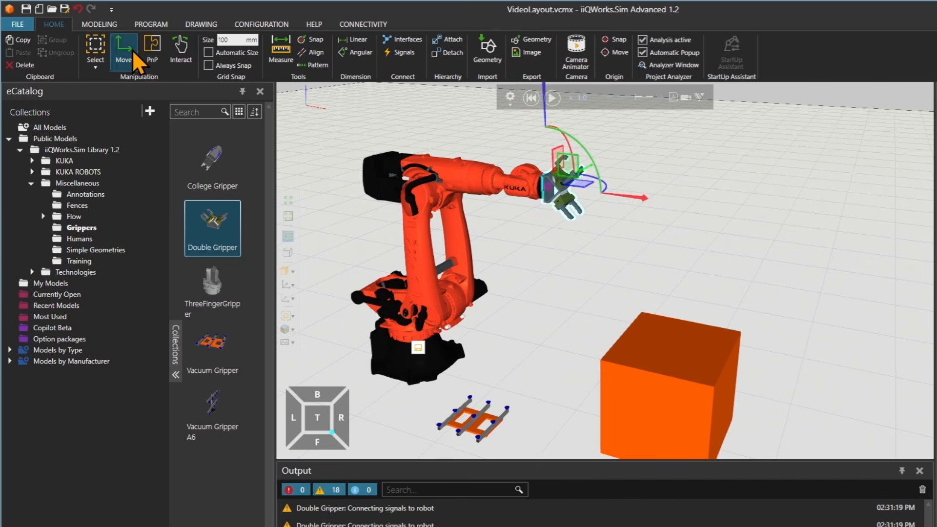
left_click(485, 432)
scroll(490, 429, "up", 3)
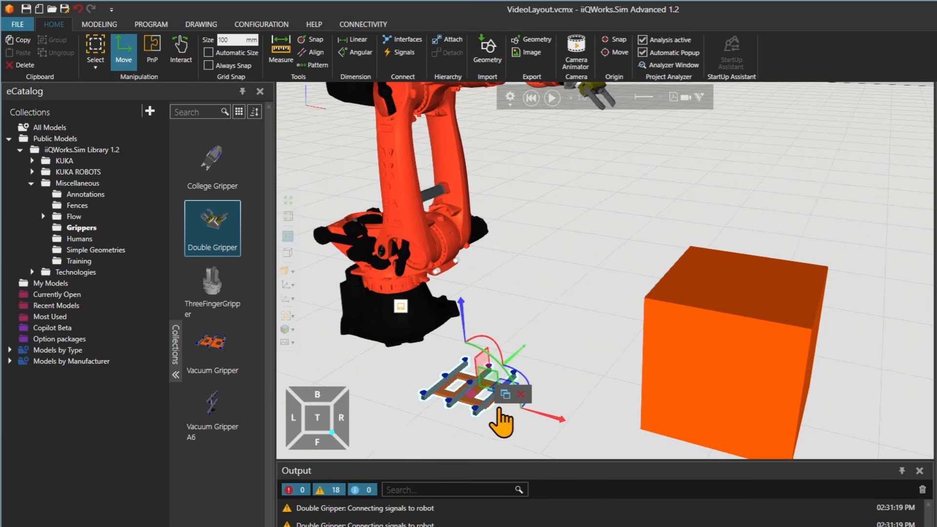
left_click_drag(476, 410, 715, 293)
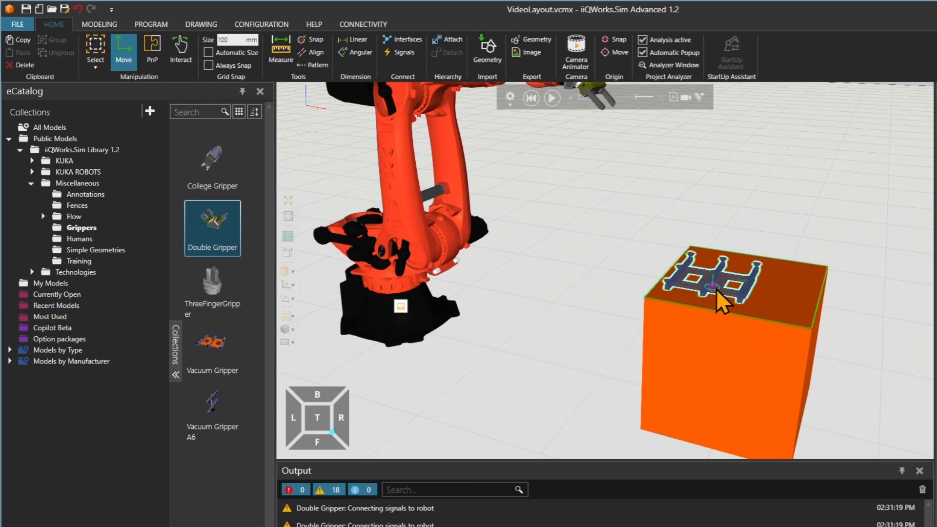
Align the long edge of the vacuum gripper's frame to the near edge of the block's top face
scroll(716, 308, "up", 3)
scroll(702, 326, "up", 2)
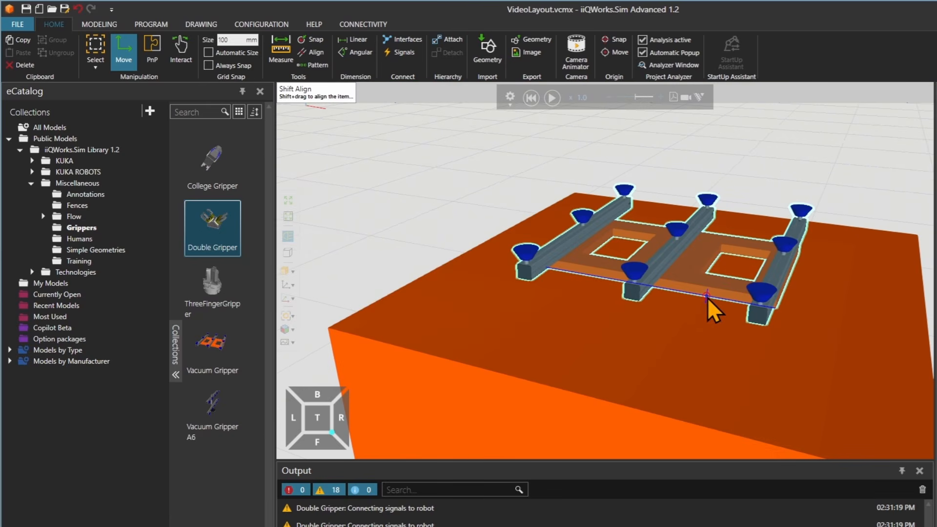
left_click_drag(708, 310, 540, 385, "shift")
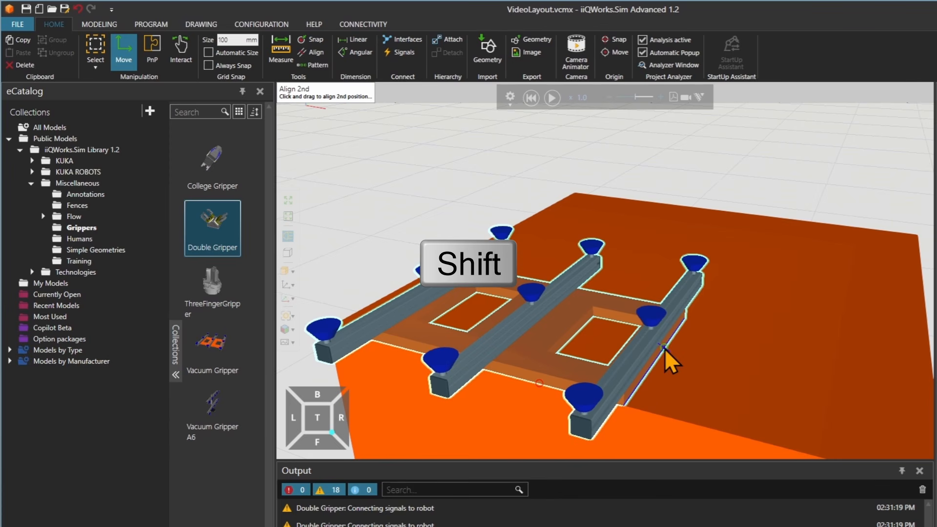
Align the vacuum gripper's second reference point to the block's top edge and its third to the block's top face
left_click_drag(663, 349, 681, 426, "shift")
right_click(619, 442)
left_click(616, 439)
left_click_drag(617, 430, 636, 343)
Inspect the vacuum gripper's alignment on the block from several sides and distances
right_click(713, 354)
right_click_drag(698, 323, 635, 340)
scroll(603, 350, "down", 4)
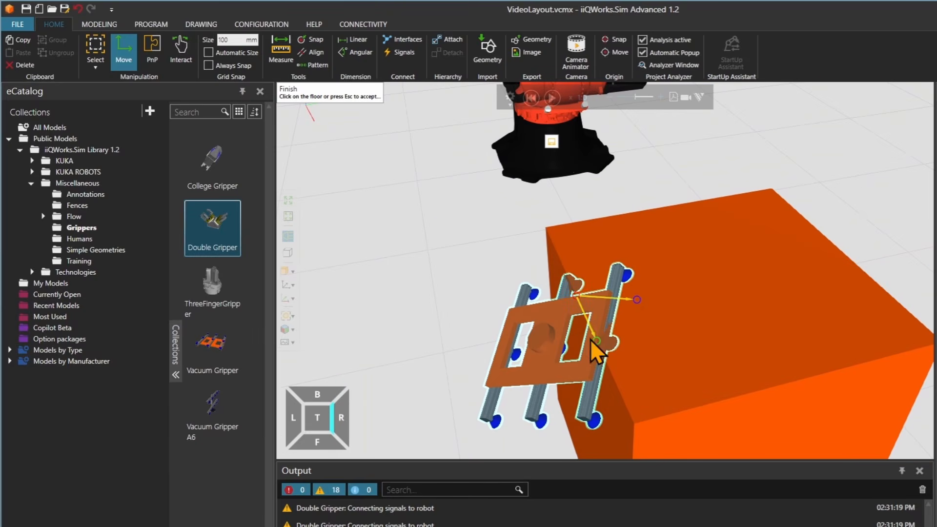
right_click_drag(693, 380, 730, 374)
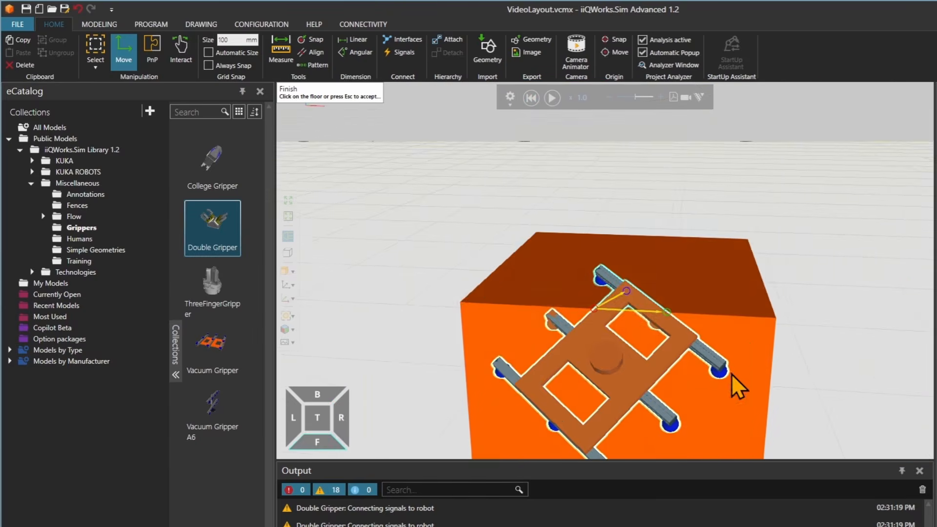
scroll(635, 372, "down", 5)
right_click_drag(634, 373, 680, 374)
scroll(681, 374, "down", 1)
right_click_drag(590, 348, 609, 369)
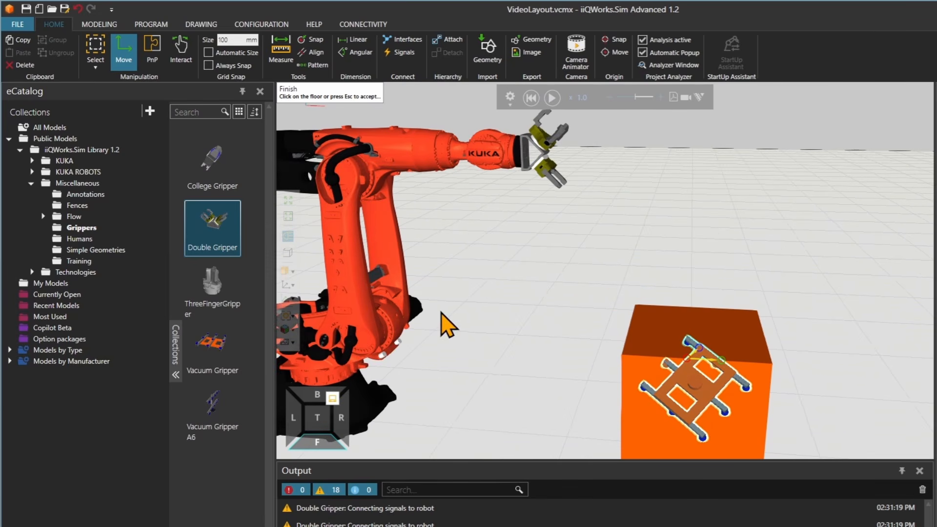
scroll(441, 313, "down", 1)
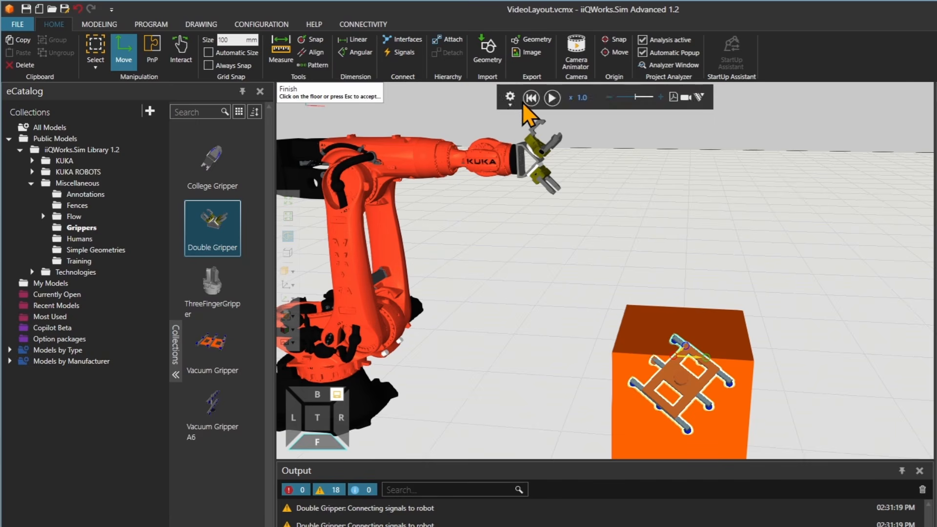